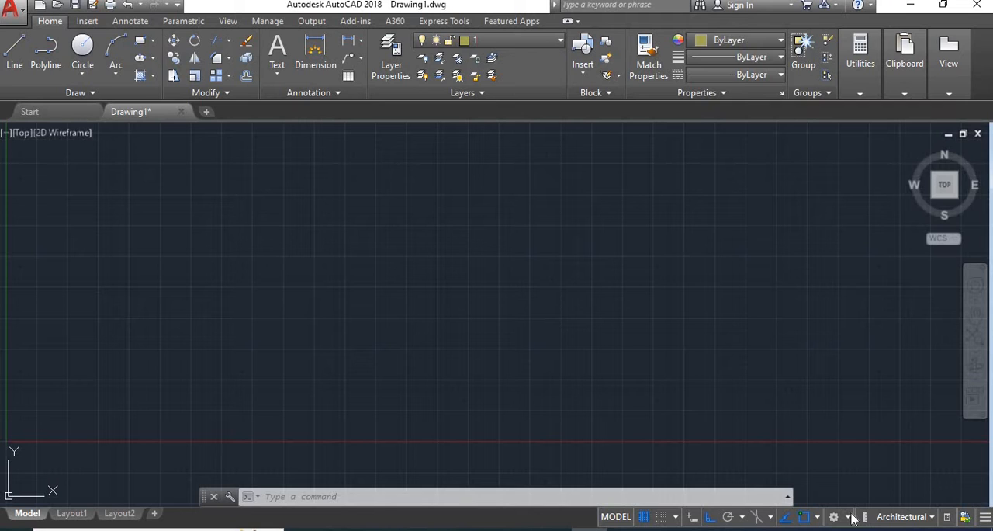
Switch the workspace from Drafting & Annotation to 3D Basics
click(851, 517)
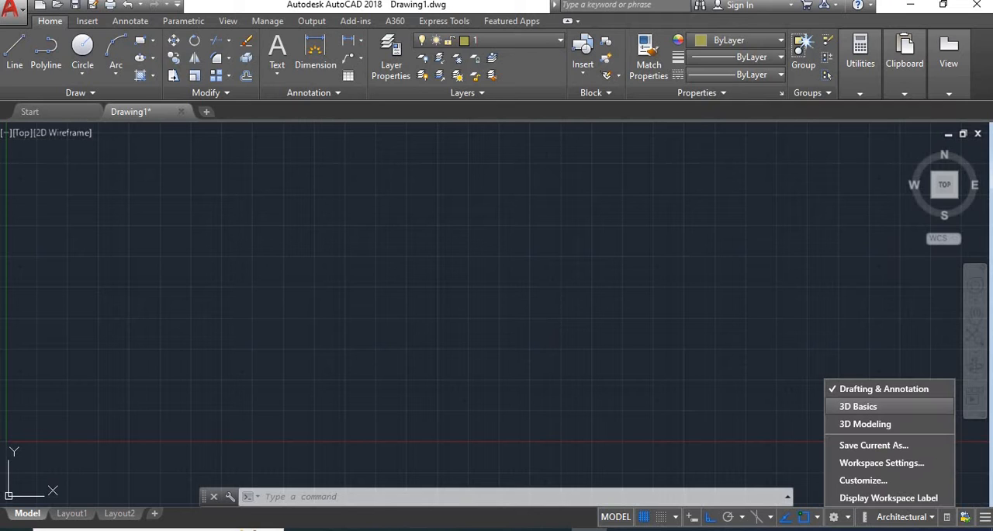
click(858, 407)
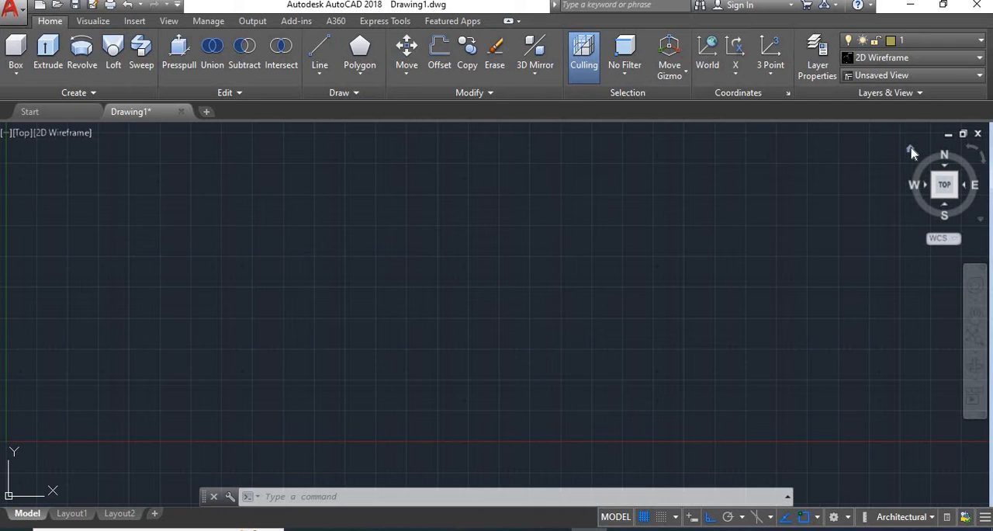
Orbit the empty model space through several orientations, ending in an angled 3D view that shows the X, Y and Z axes
drag(947, 187, 940, 193)
click(940, 173)
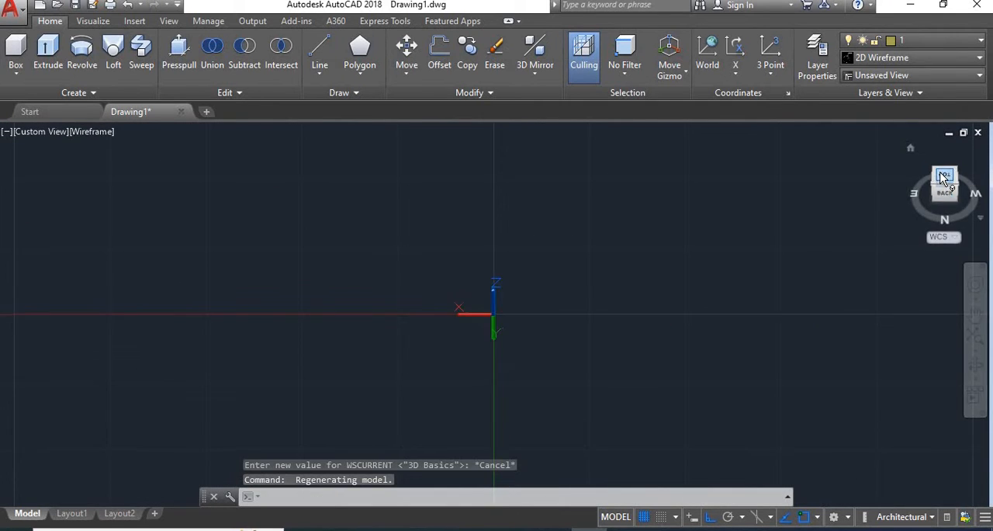
click(944, 177)
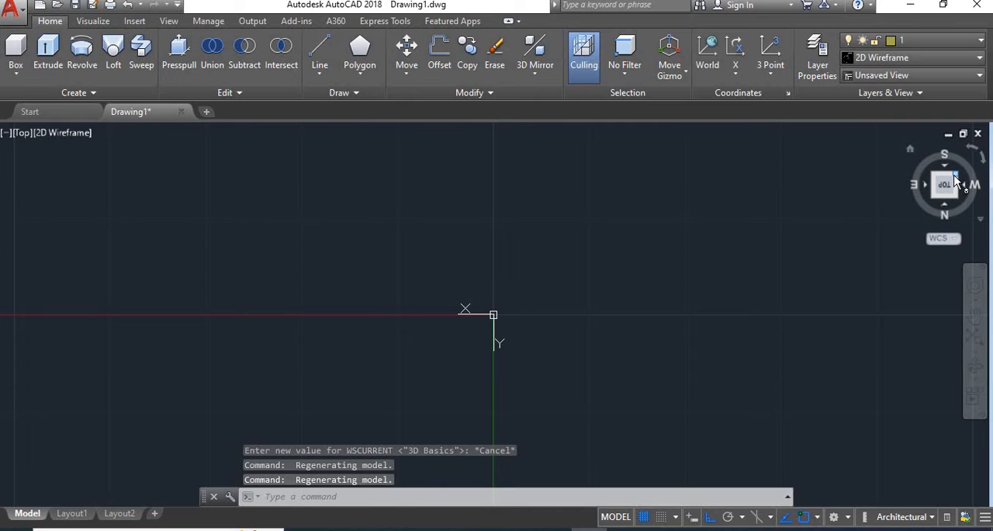
drag(942, 186, 953, 189)
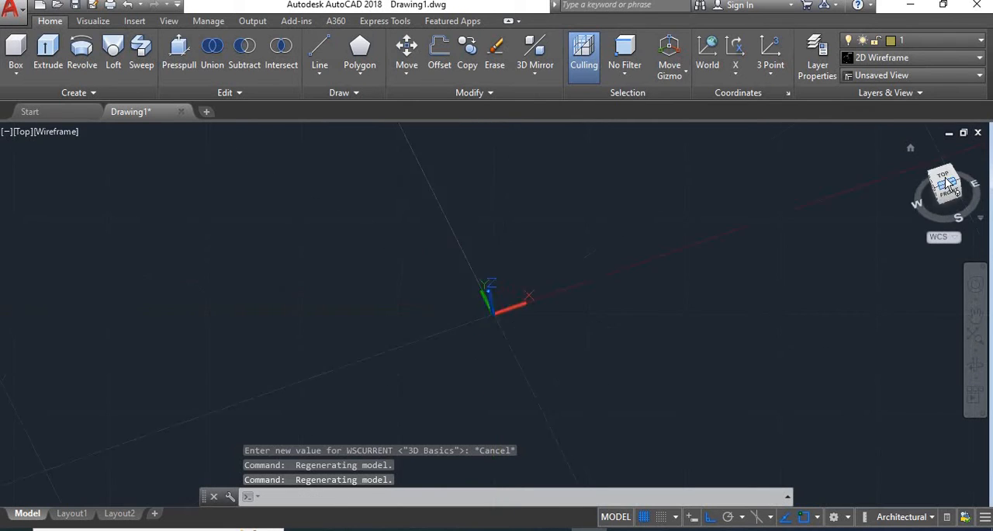
click(945, 180)
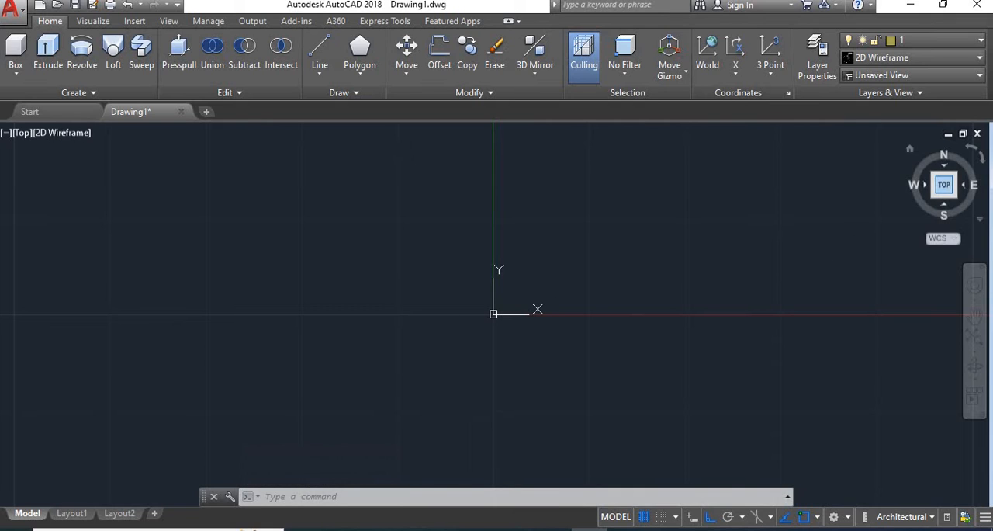
click(947, 188)
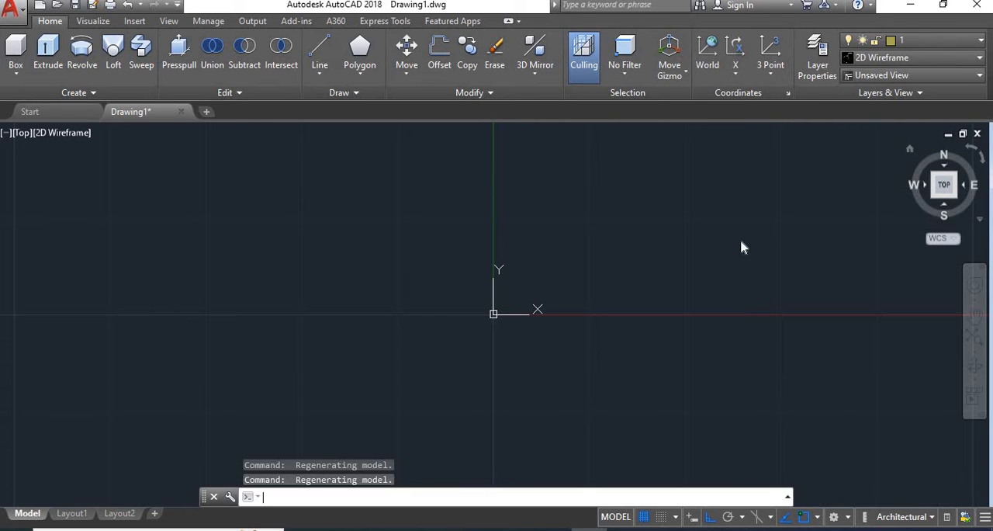
text(F)
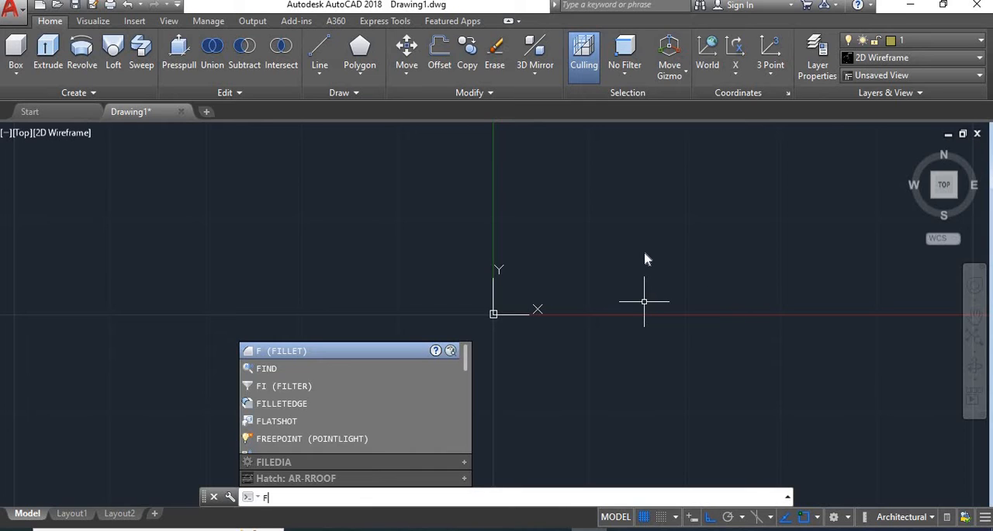
key(Escape)
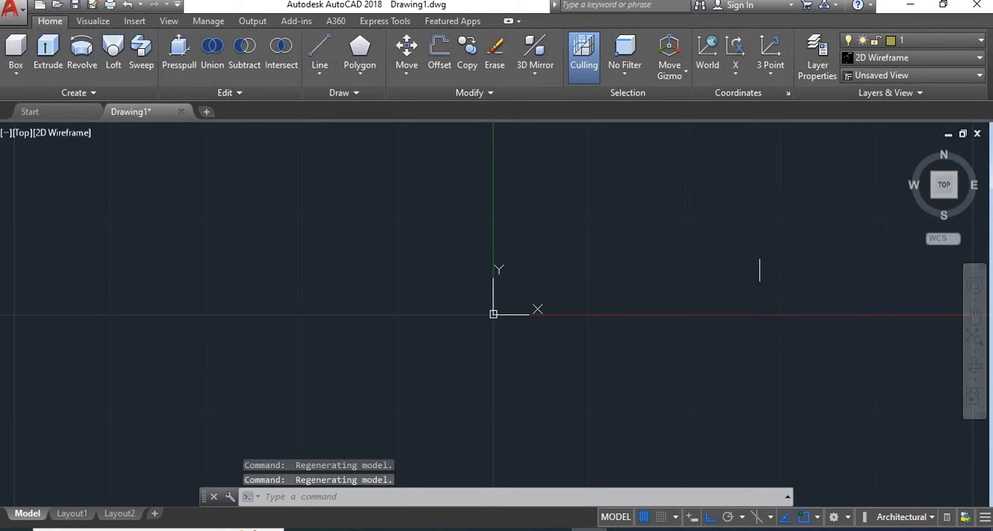
shift+middle_drag(595, 285, 619, 225)
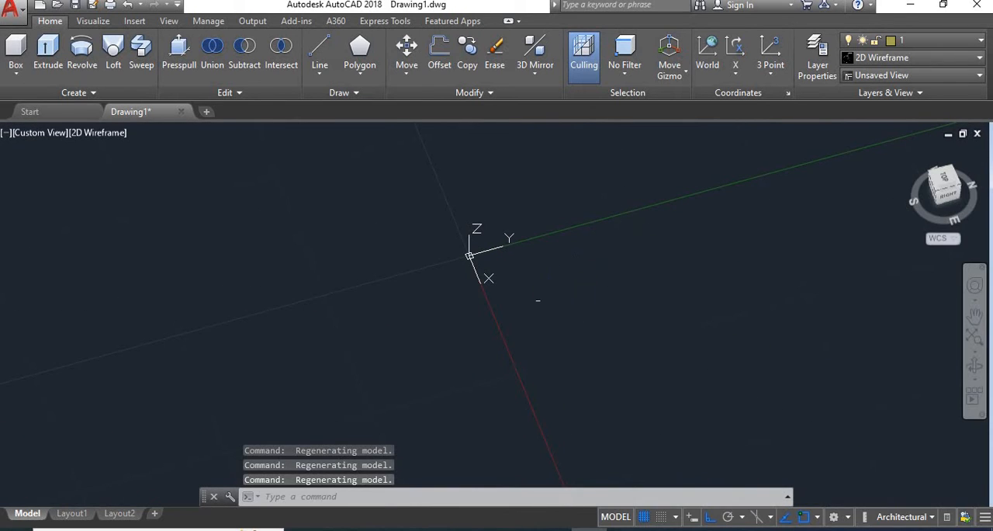
shift+middle_drag(532, 288, 566, 282)
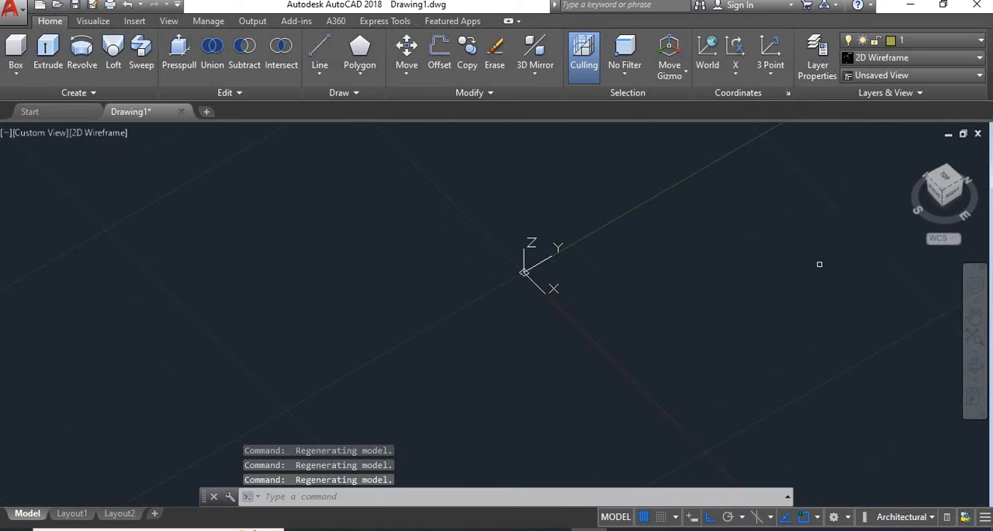
scroll(820, 262, up, 4)
scroll(825, 273, down, 5)
scroll(727, 272, up, 2)
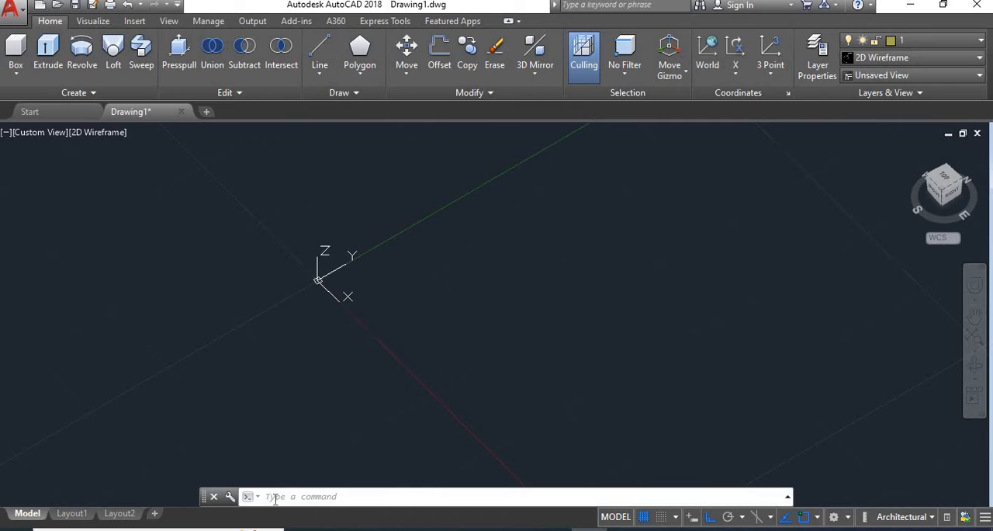
Draw a closed four-sided rectangle with the Line command, its long sides parallel to the X axis and short sides parallel to Y
text(l)
key(Return)
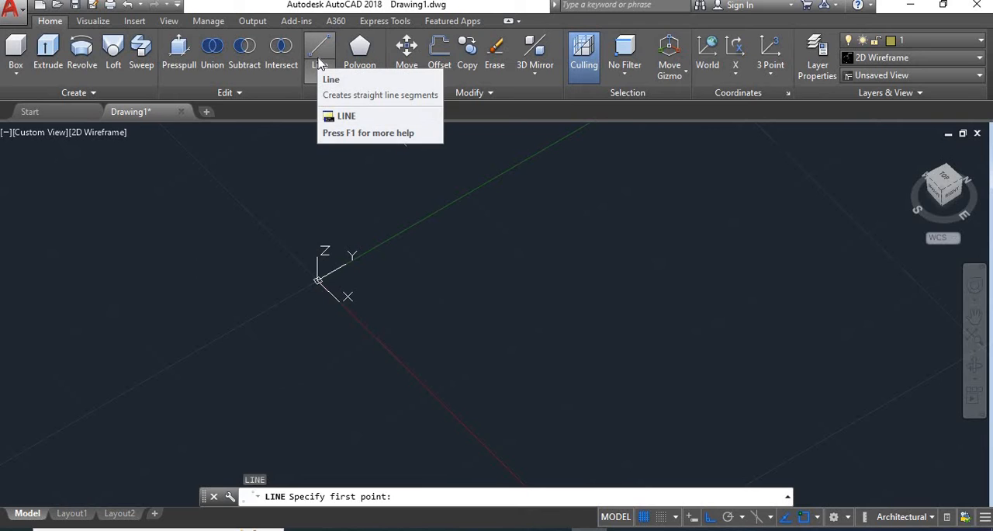
click(468, 308)
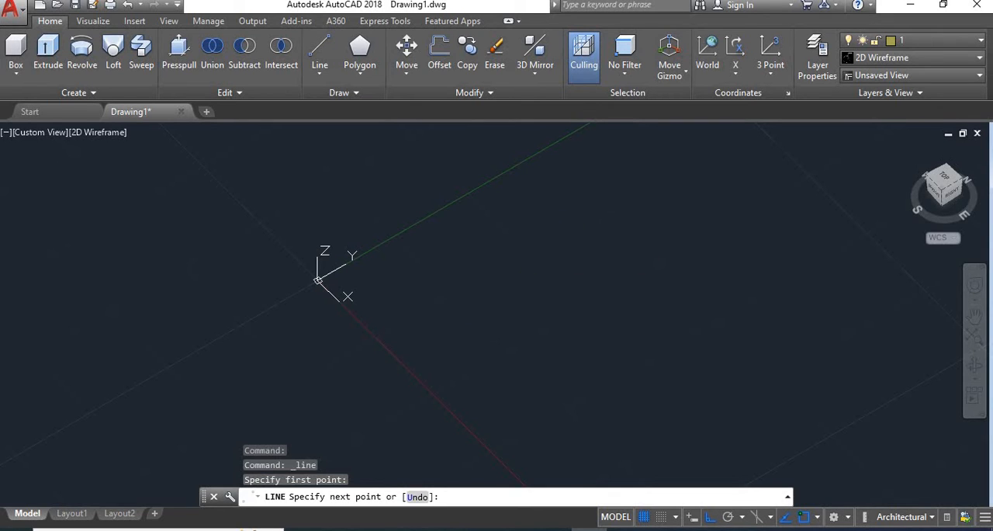
click(563, 253)
click(688, 377)
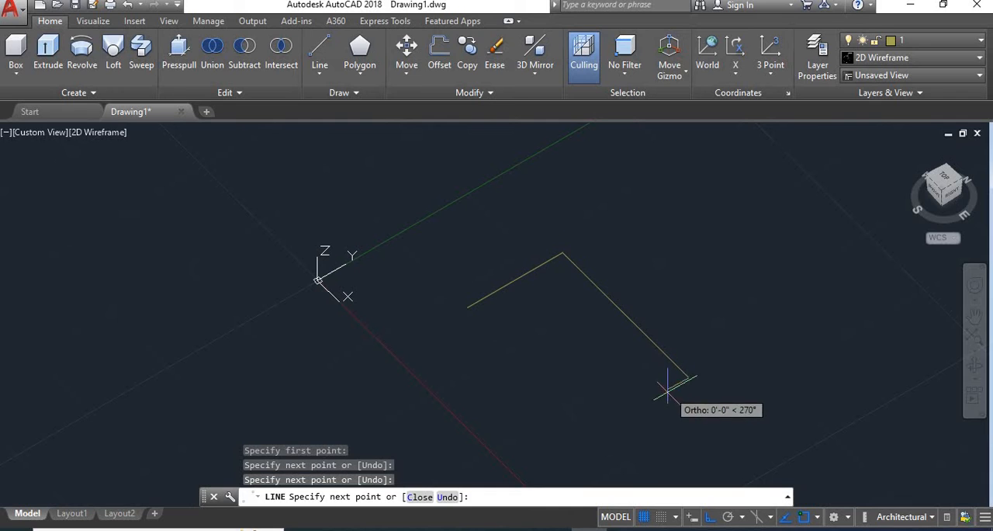
click(586, 423)
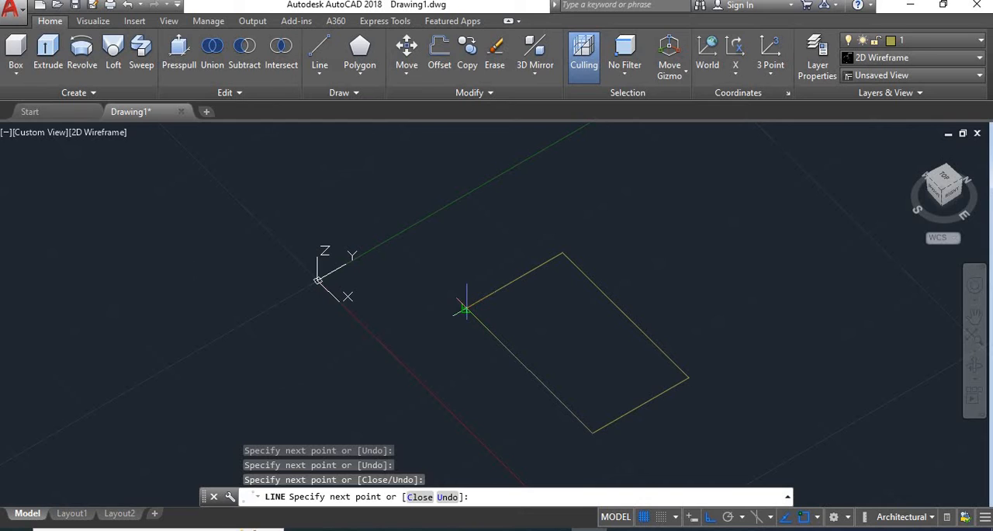
click(464, 309)
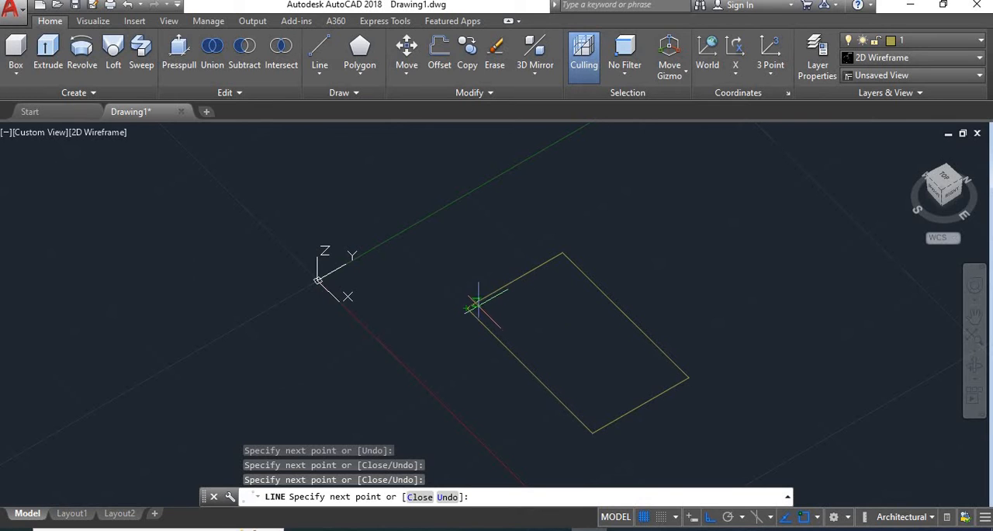
Continue the line chain from the rectangle's starting corner into a notched outline that ends on its short edge nearest the Y axis
click(433, 273)
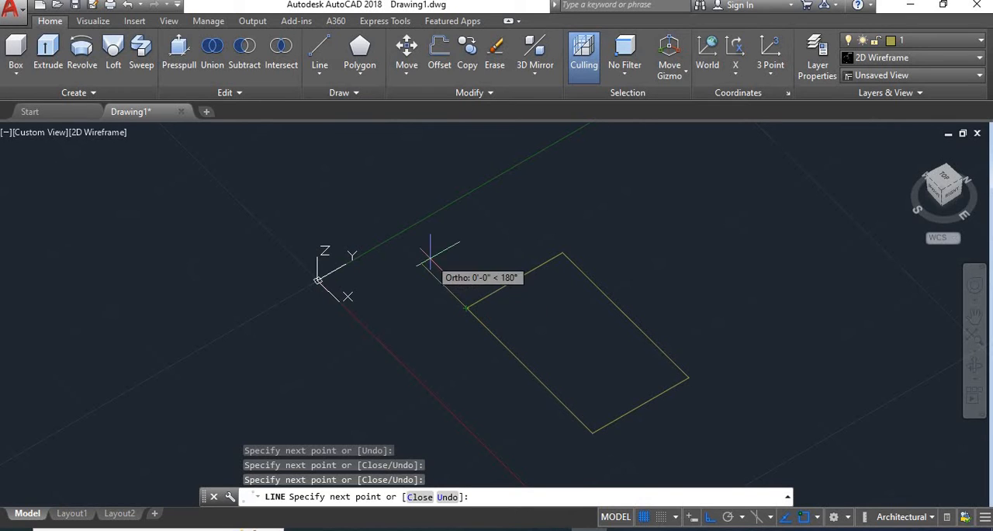
click(470, 252)
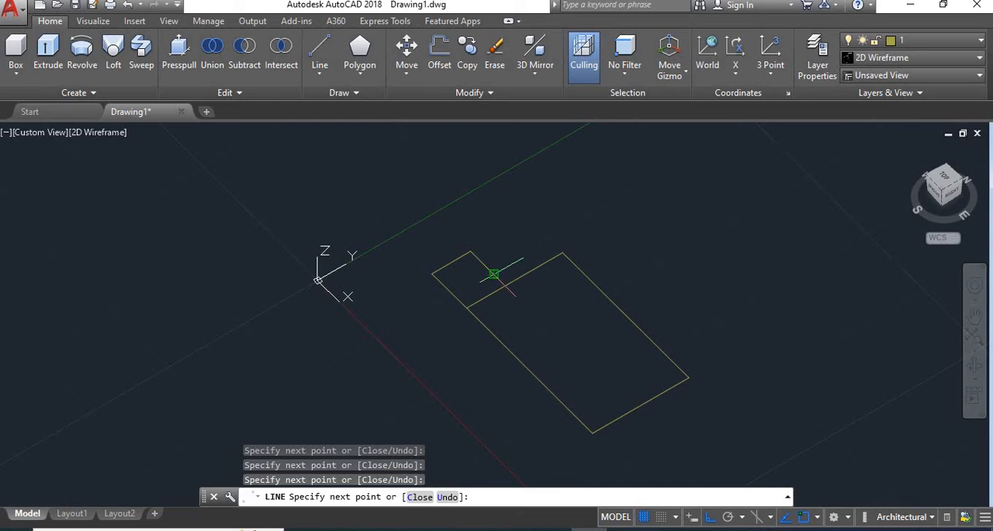
click(494, 274)
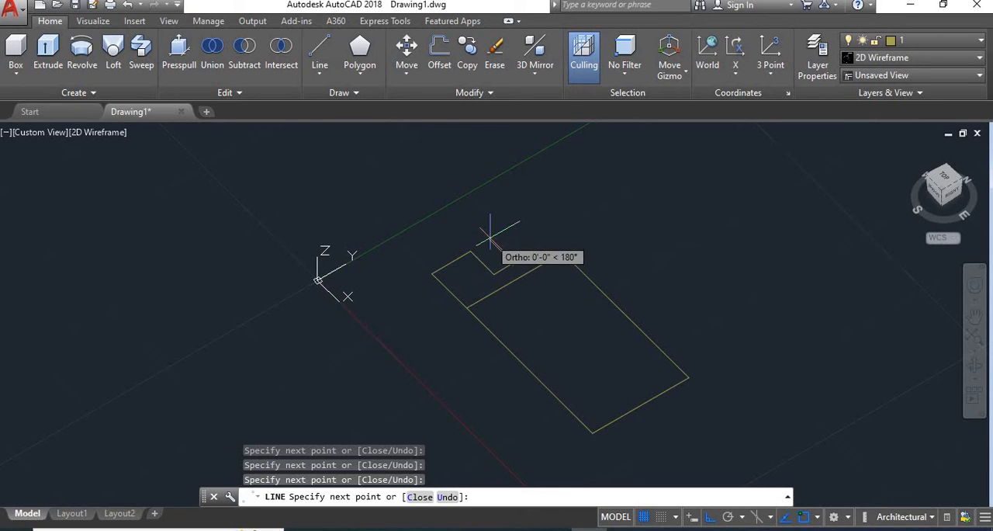
click(489, 238)
click(523, 219)
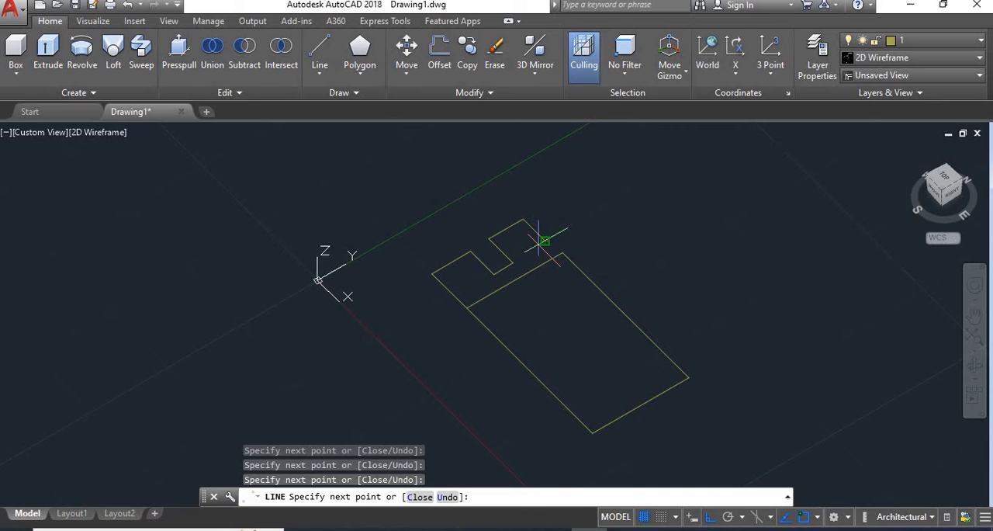
click(544, 242)
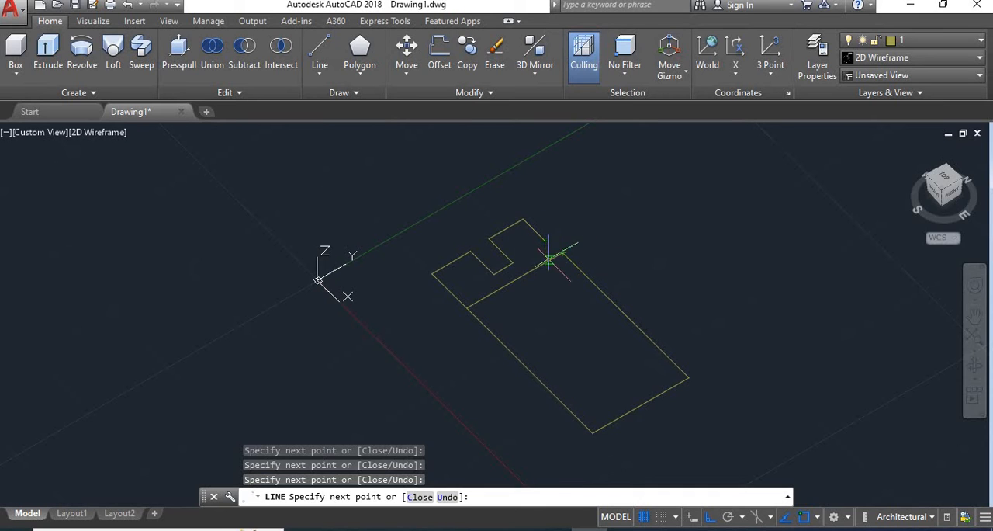
right_click(561, 254)
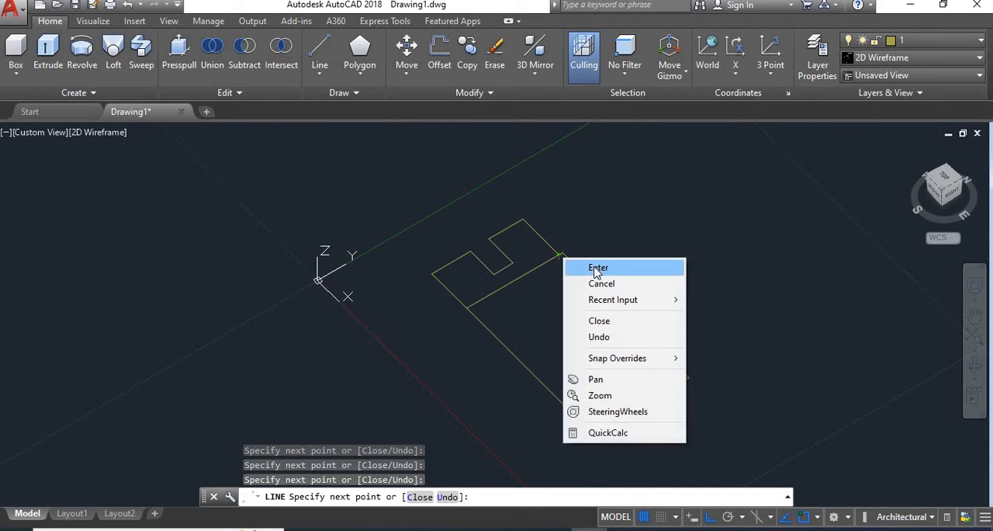
click(592, 266)
Draw an open three-segment zigzag line beside the rectangle, with outer segments parallel to Y and the middle one along Z
scroll(489, 264, down, 4)
scroll(551, 278, up, 4)
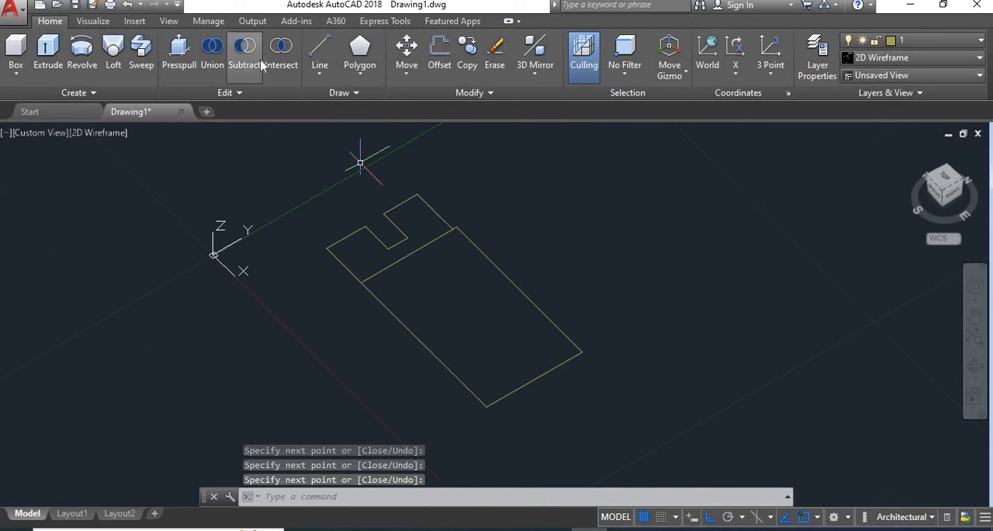
click(319, 75)
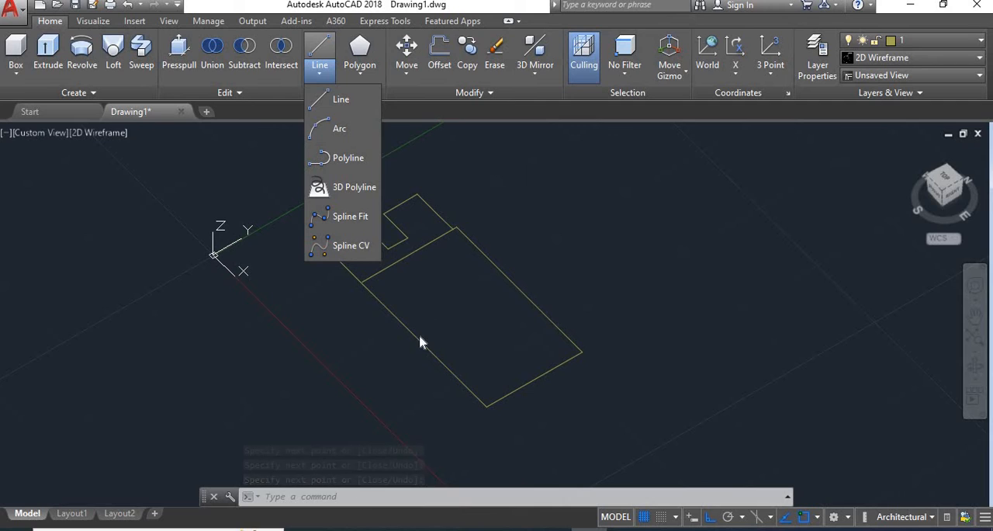
key(Down)
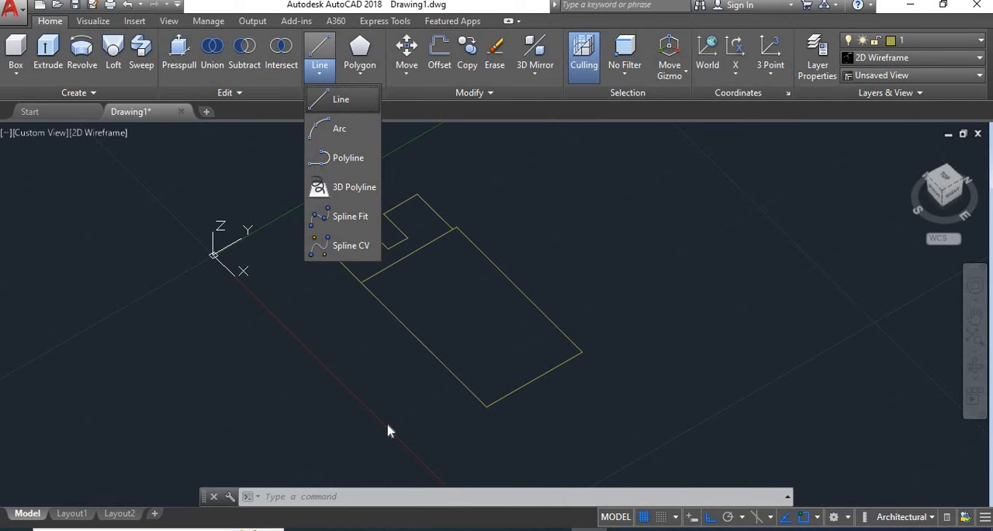
key(Return)
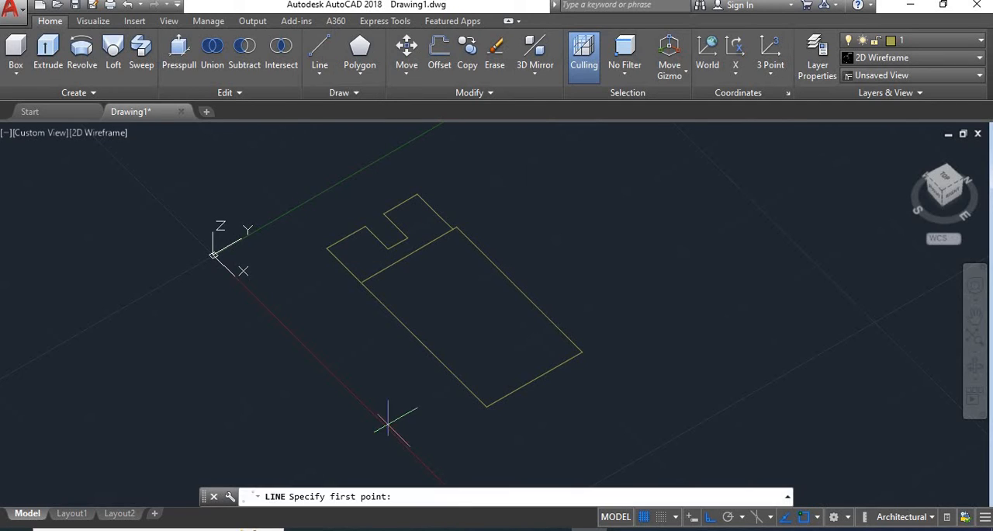
click(525, 242)
click(595, 202)
click(595, 273)
click(685, 225)
right_click(684, 225)
click(708, 225)
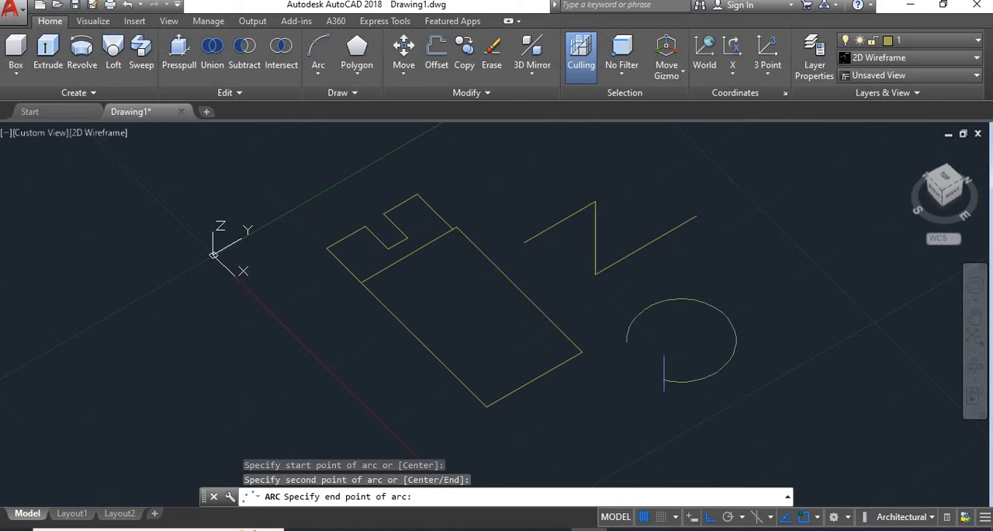
Draw a wide three-point arc below the zigzag line, beside the rectangle
click(846, 440)
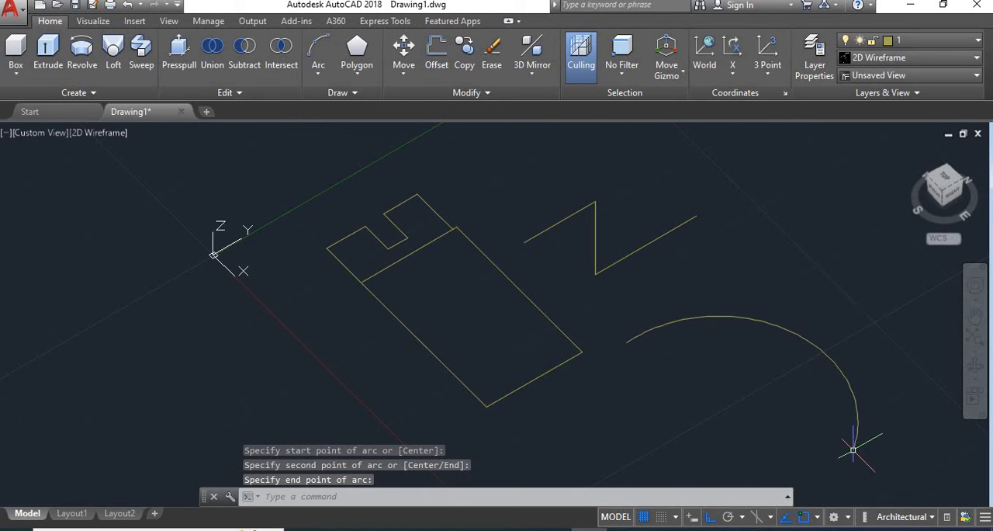
scroll(748, 366, down, 2)
scroll(773, 400, up, 2)
scroll(773, 401, down, 4)
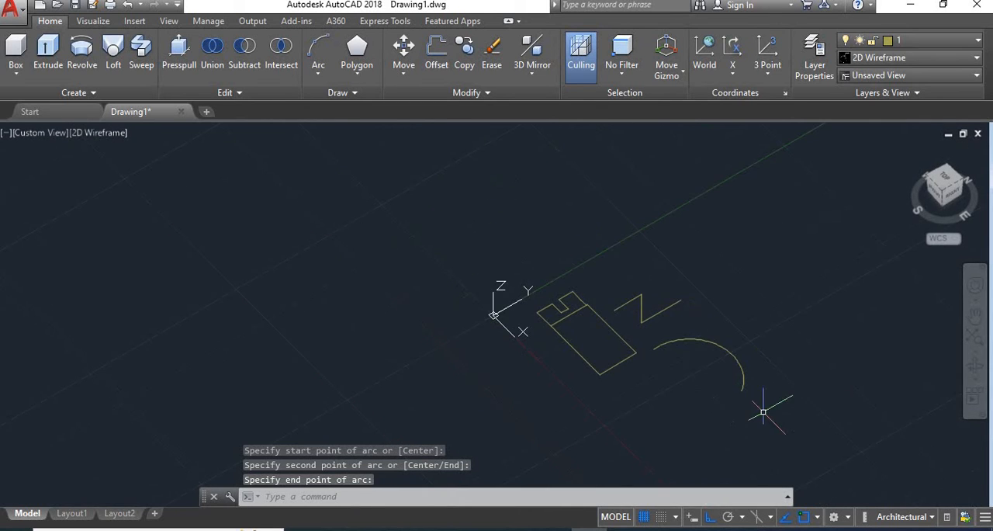
scroll(763, 400, up, 2)
scroll(764, 399, down, 4)
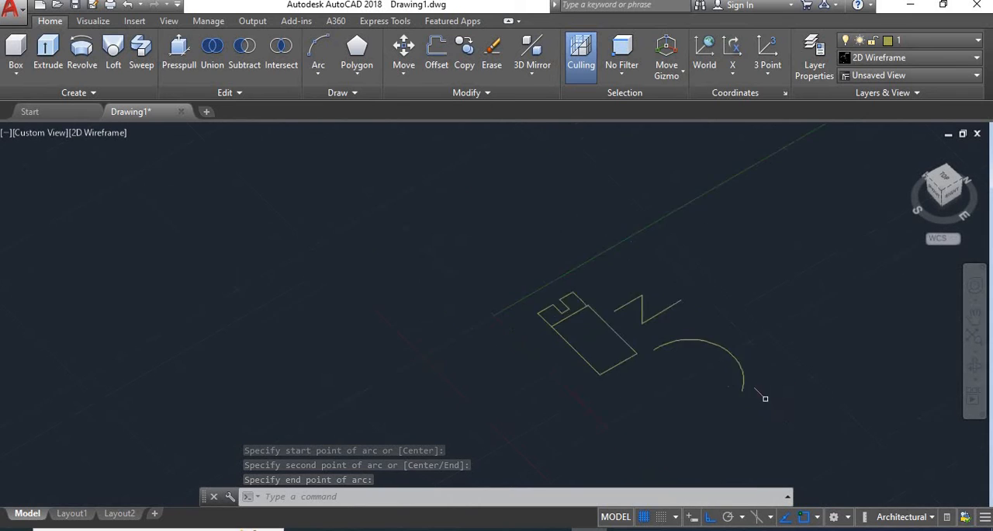
Start a polyline beyond the arc with a toothed run of alternating Y- and X-parallel segments, ending in a long X-parallel edge
mouse_move(761, 398)
middle_down()
mouse_move(659, 315)
mouse_move(381, 264)
mouse_move(362, 274)
middle_up()
scroll(323, 234, up, 2)
scroll(323, 233, up, 3)
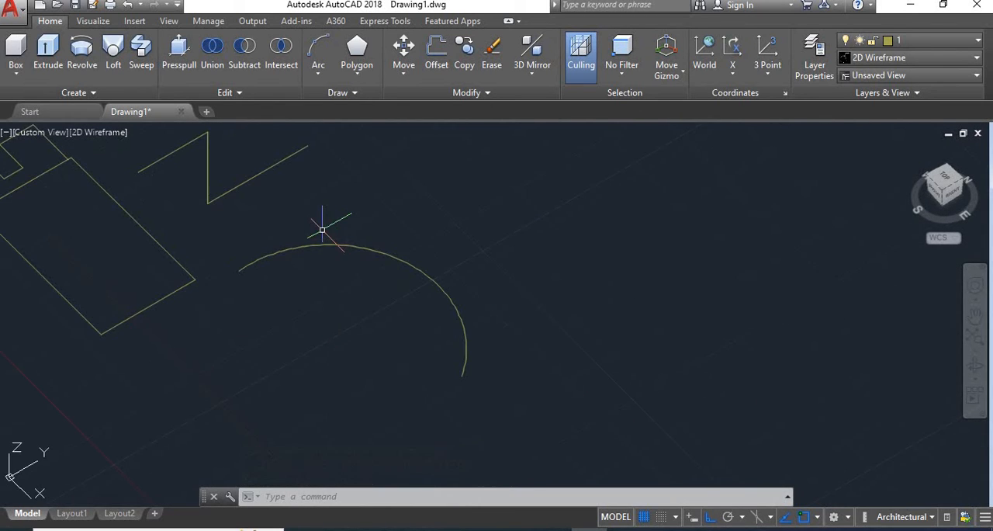
click(316, 76)
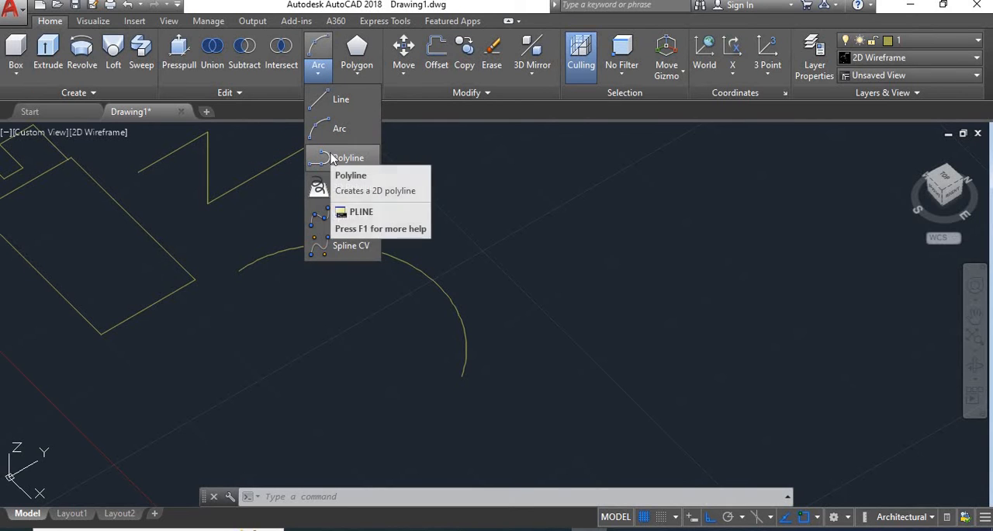
click(332, 159)
scroll(309, 268, down, 3)
scroll(309, 268, up, 3)
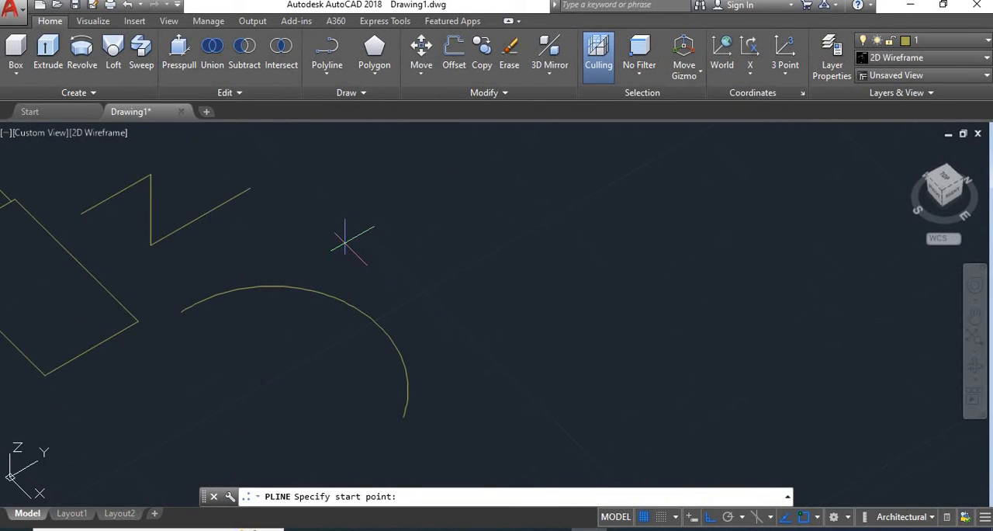
click(345, 242)
click(387, 221)
click(447, 277)
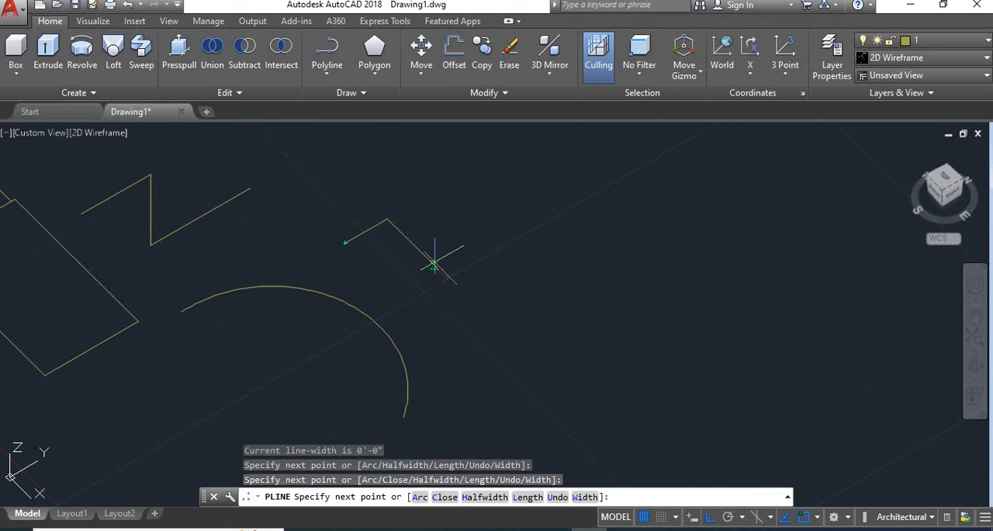
click(482, 258)
click(436, 210)
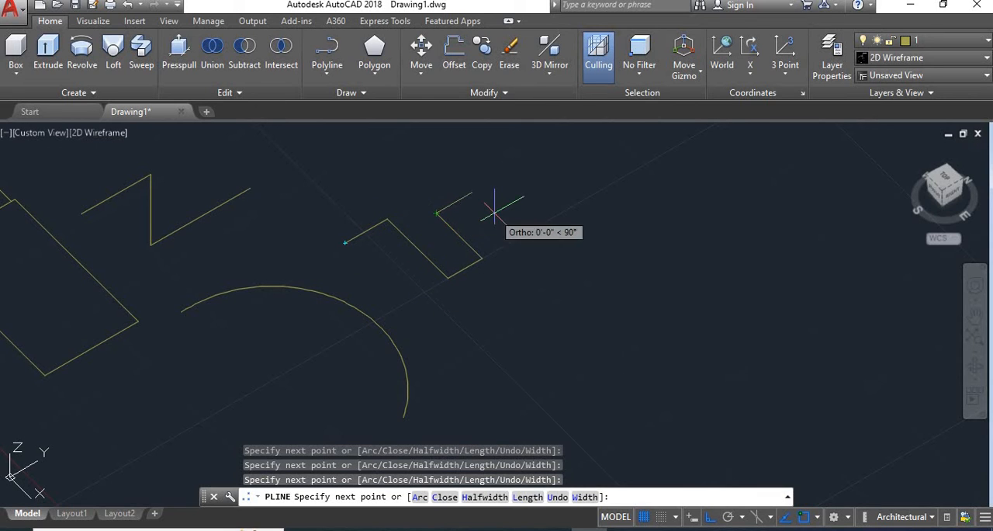
click(473, 191)
click(528, 248)
click(586, 217)
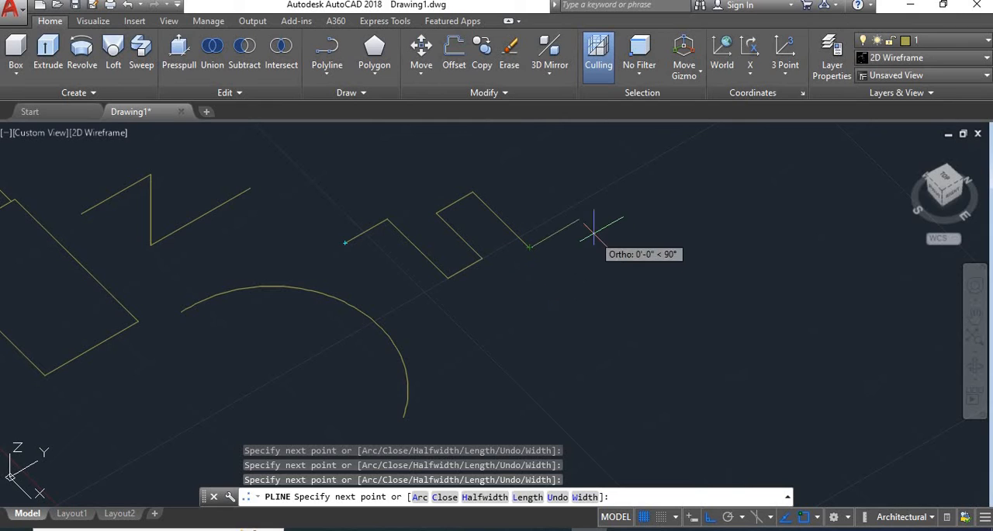
click(524, 165)
click(578, 151)
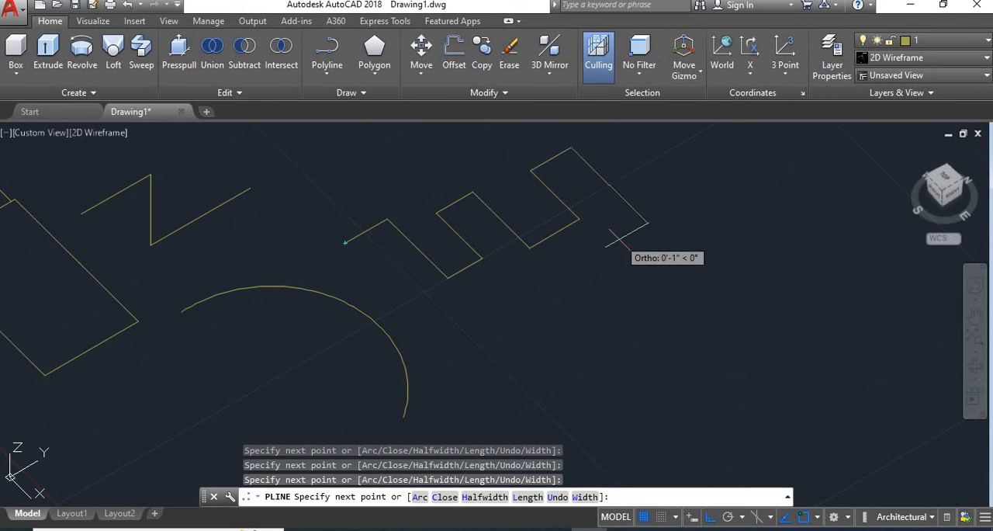
click(654, 229)
Continue the polyline back along Y into a U-shaped channel with an outer return around it, and finish it as an open outline
click(517, 309)
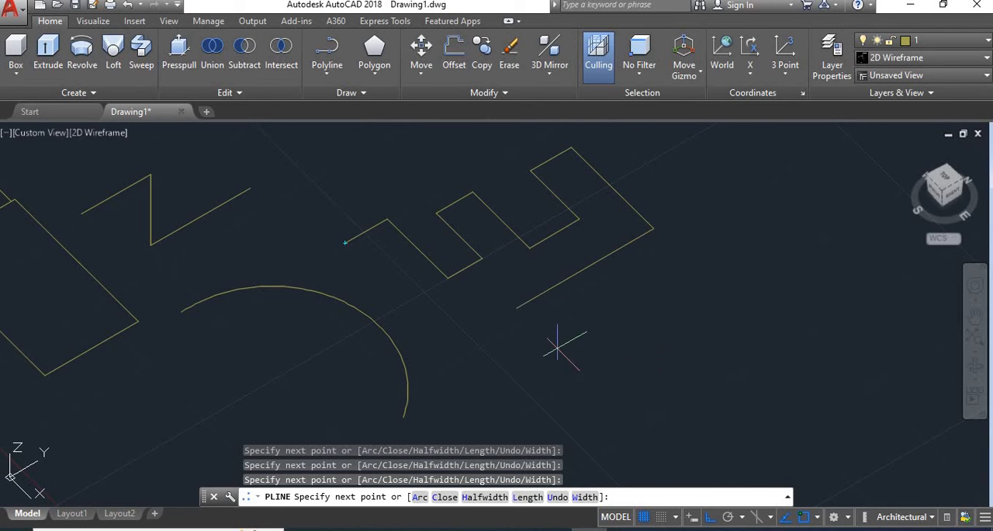
click(598, 391)
click(532, 426)
click(466, 327)
click(421, 367)
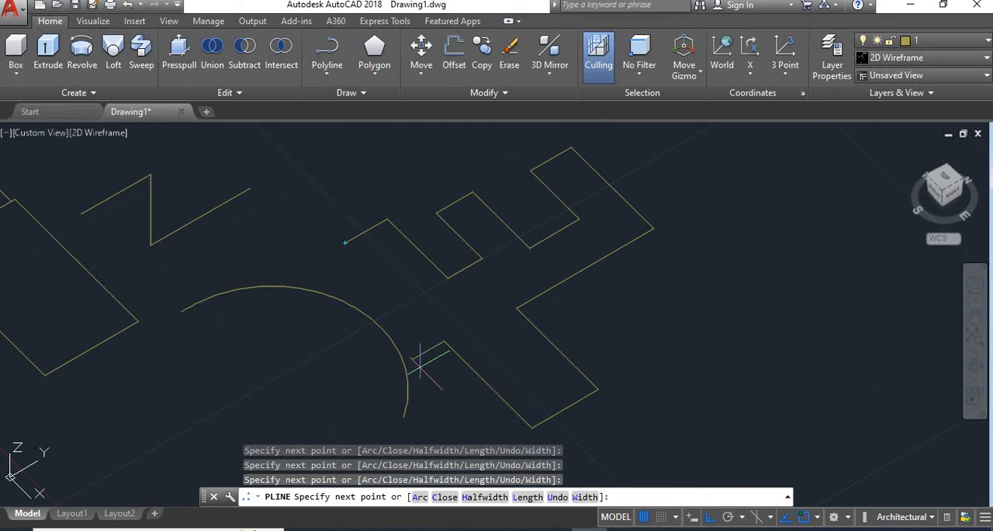
scroll(451, 390, down, 3)
scroll(455, 413, up, 2)
scroll(465, 427, up, 2)
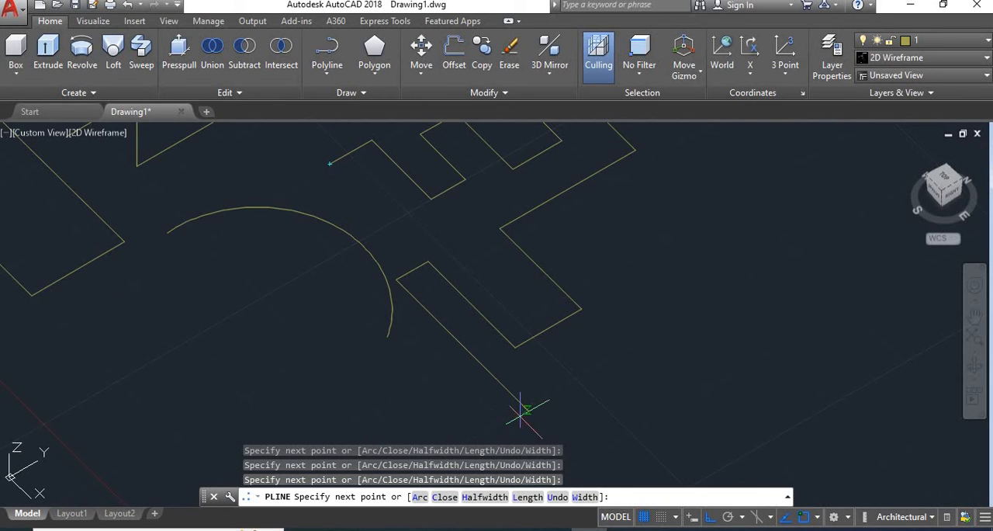
click(577, 374)
click(540, 323)
right_click(591, 253)
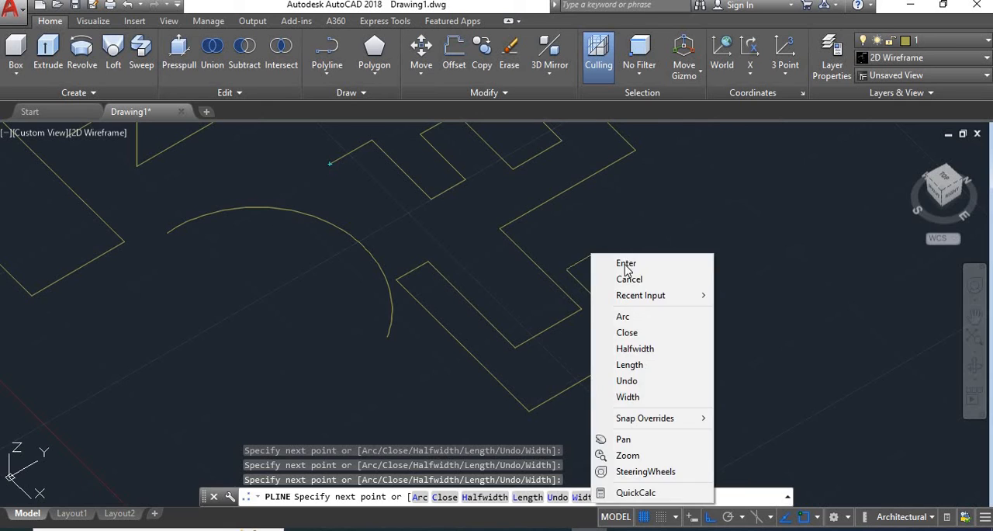
click(610, 260)
scroll(499, 321, down, 4)
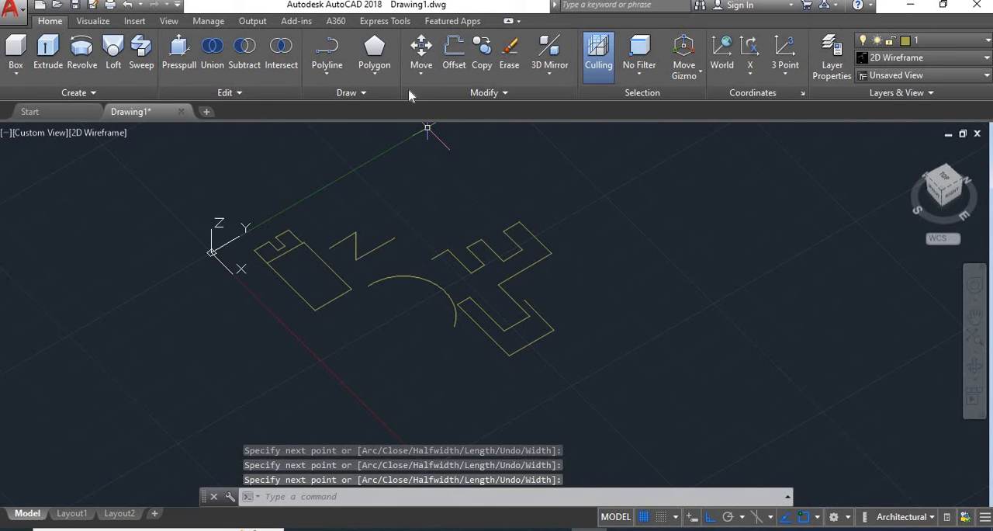
Draw an open six-segment 3D polyline beyond the polyline, with one segment rising along Z and the others parallel to X or Y
click(329, 74)
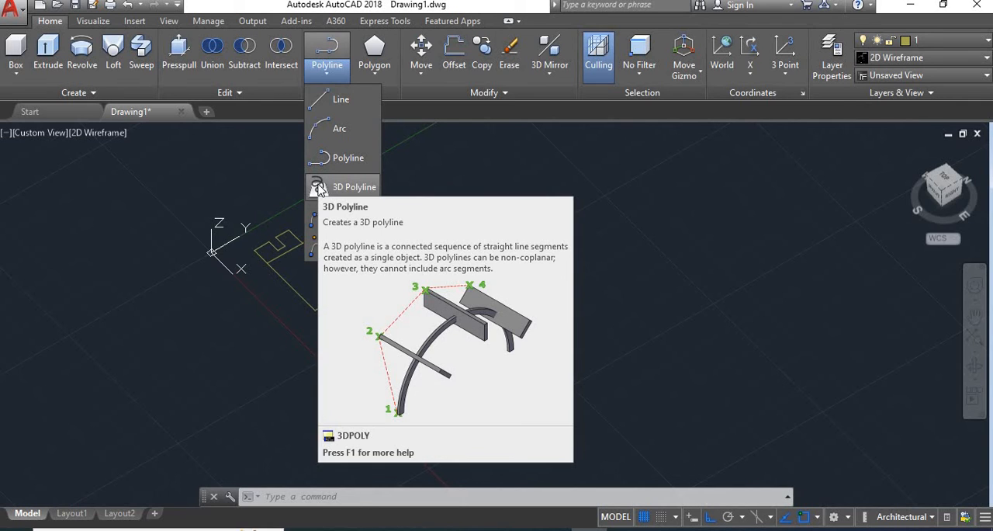
click(319, 188)
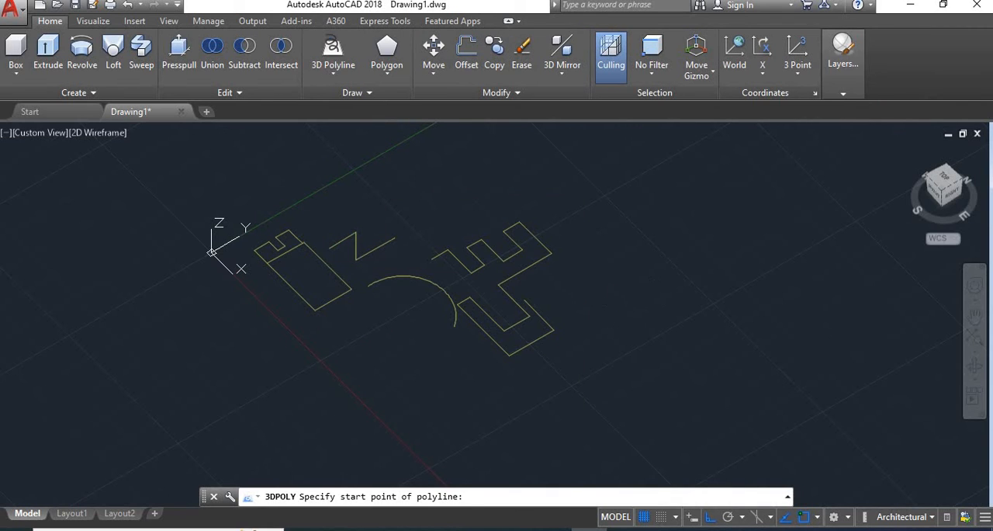
click(621, 297)
click(671, 269)
click(725, 321)
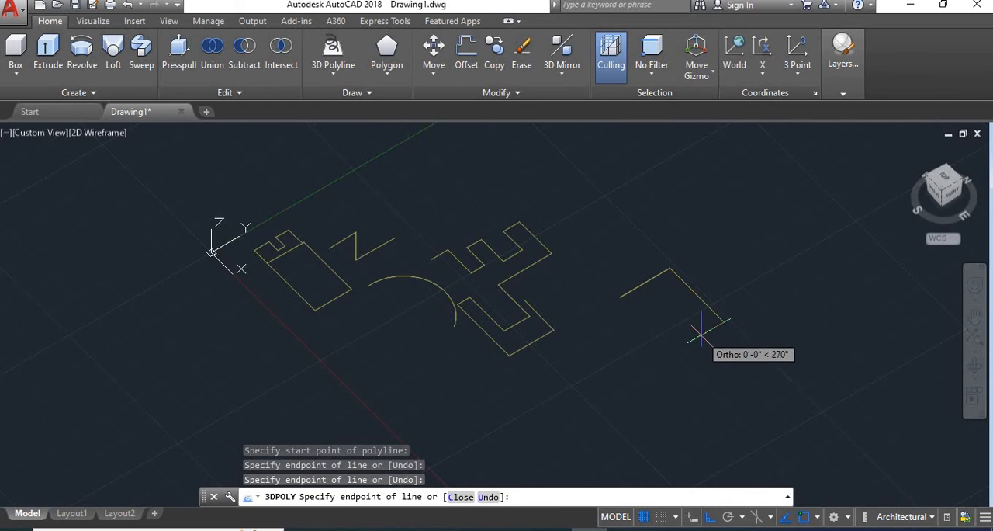
click(589, 400)
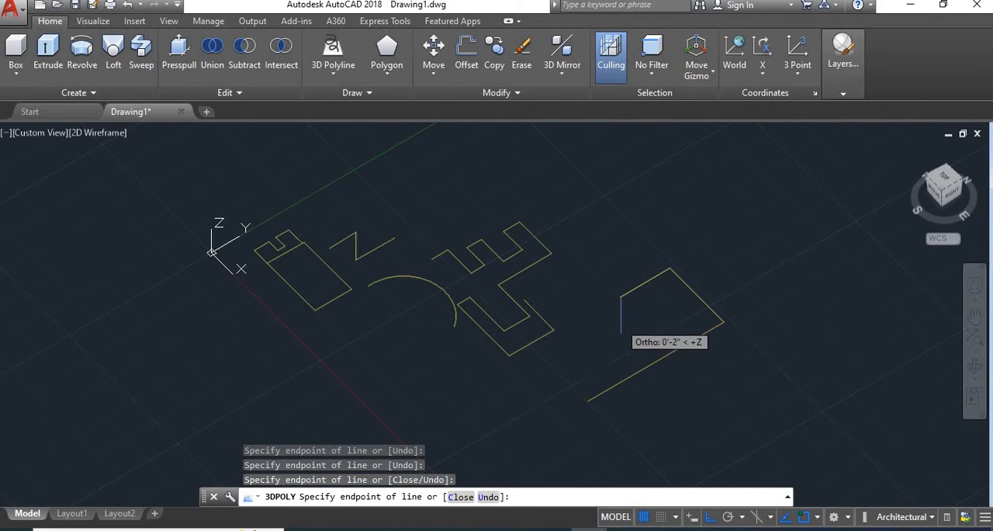
click(588, 336)
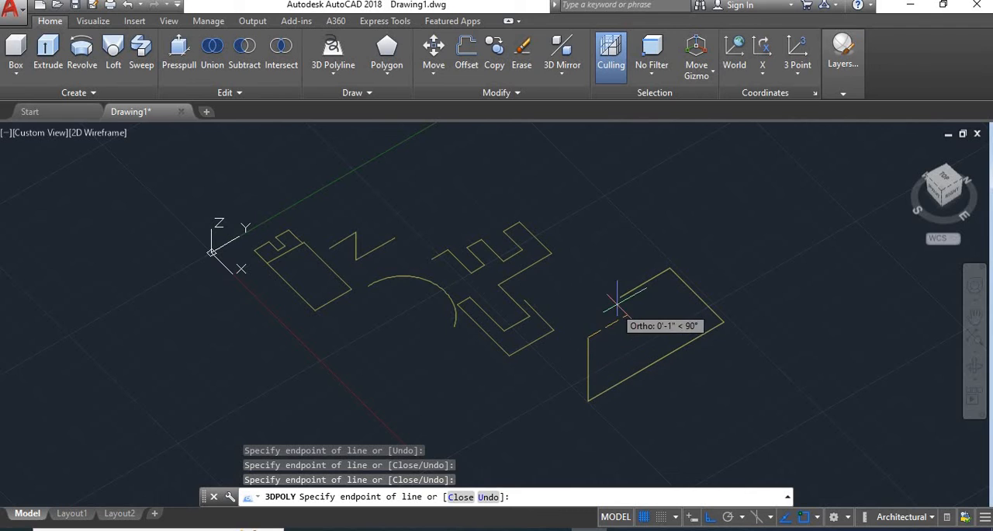
click(630, 316)
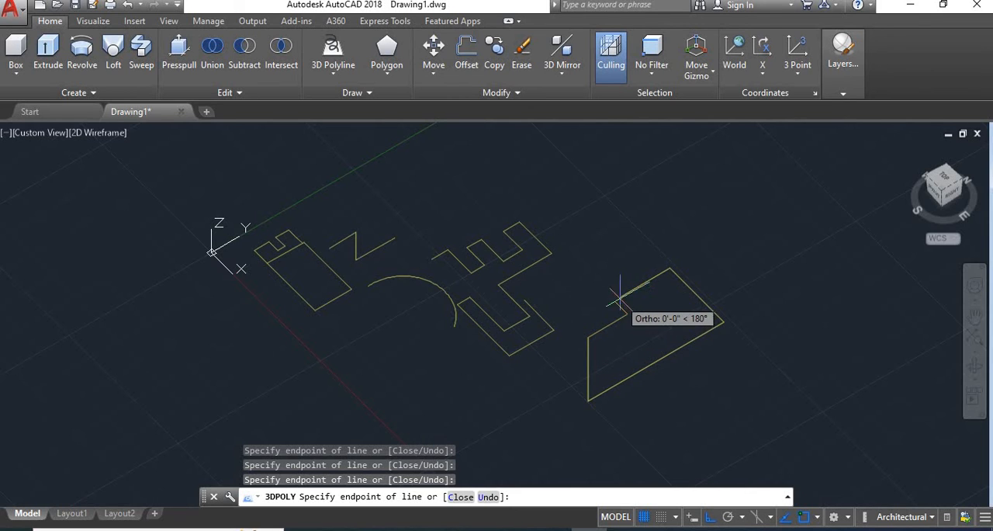
scroll(607, 293, up, 5)
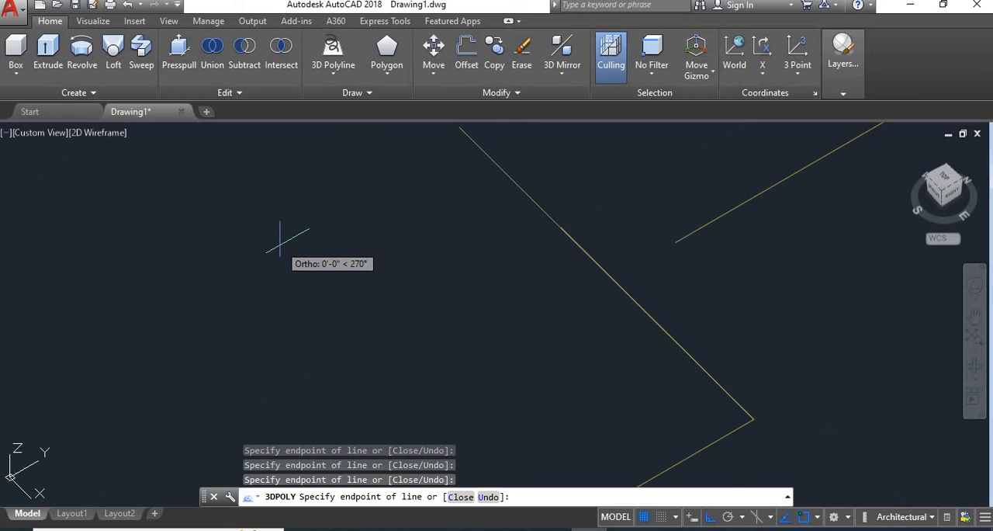
key(Return)
scroll(496, 339, down, 5)
scroll(450, 354, up, 2)
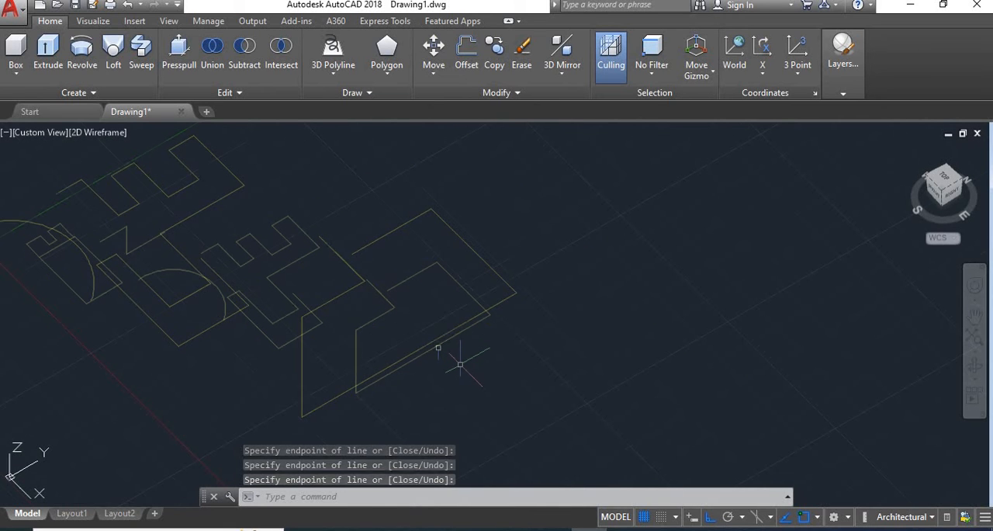
scroll(446, 330, down, 2)
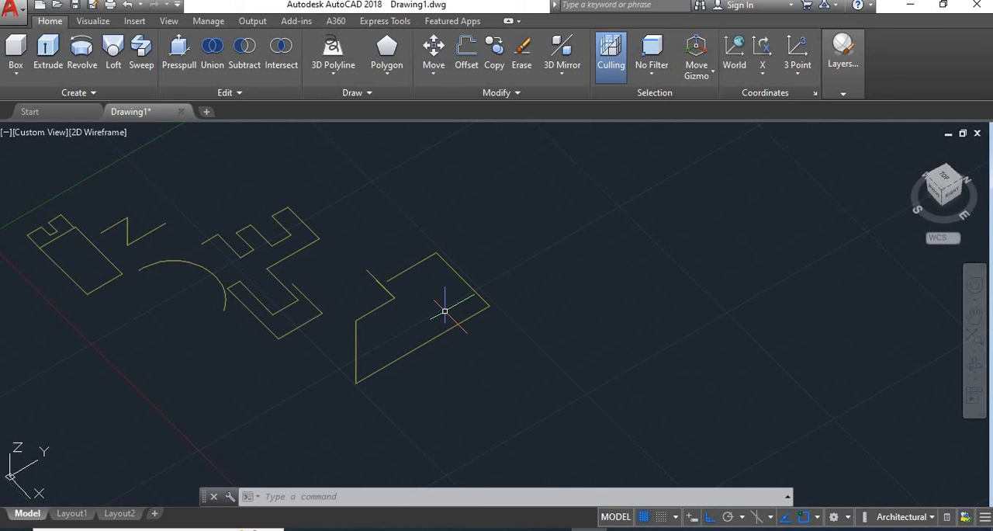
Draw a wavy Spline Fit curve with three crests beyond the 3D polyline
click(333, 72)
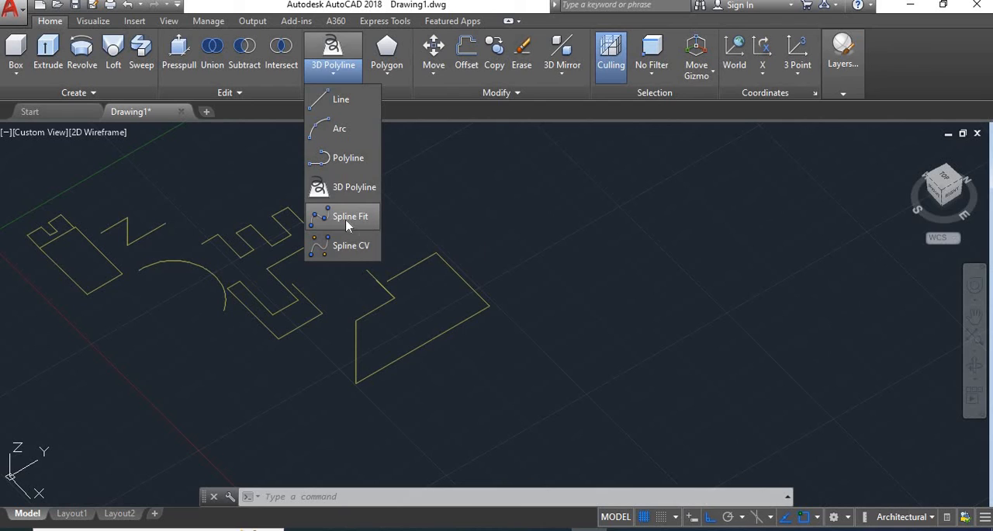
click(367, 224)
click(492, 260)
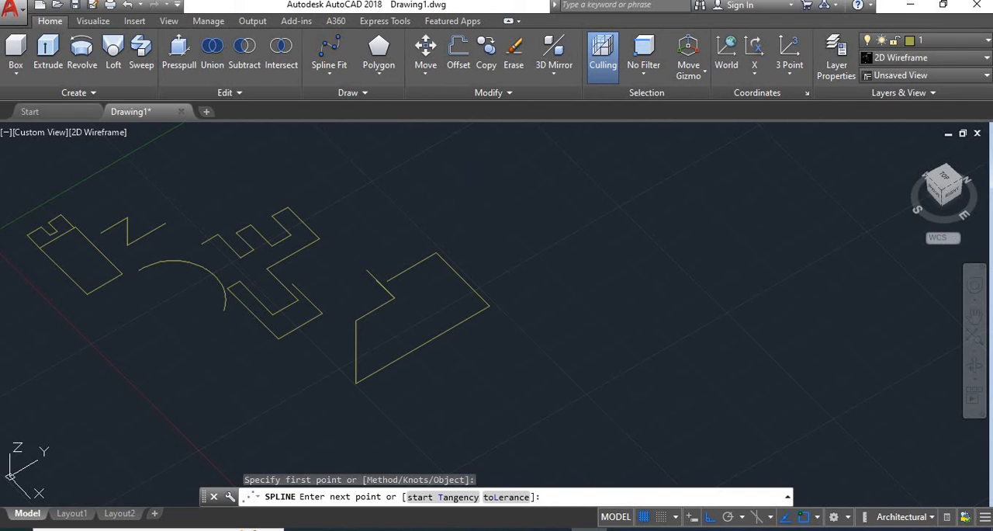
click(485, 189)
click(511, 214)
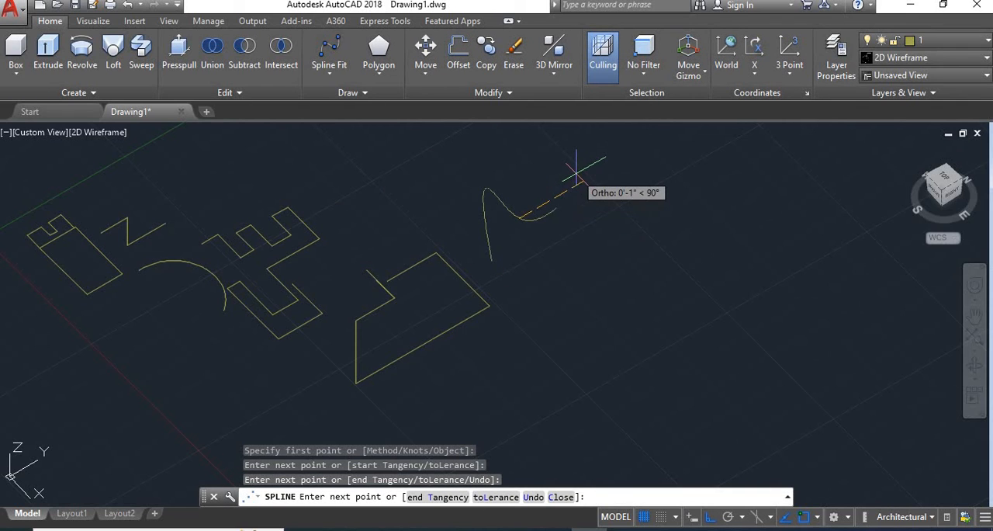
click(586, 179)
click(652, 260)
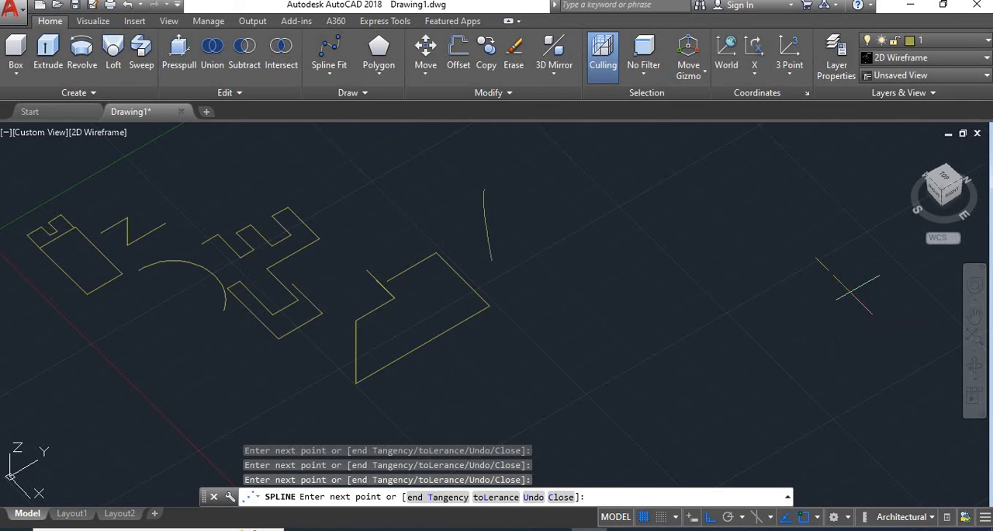
right_click(843, 293)
click(855, 296)
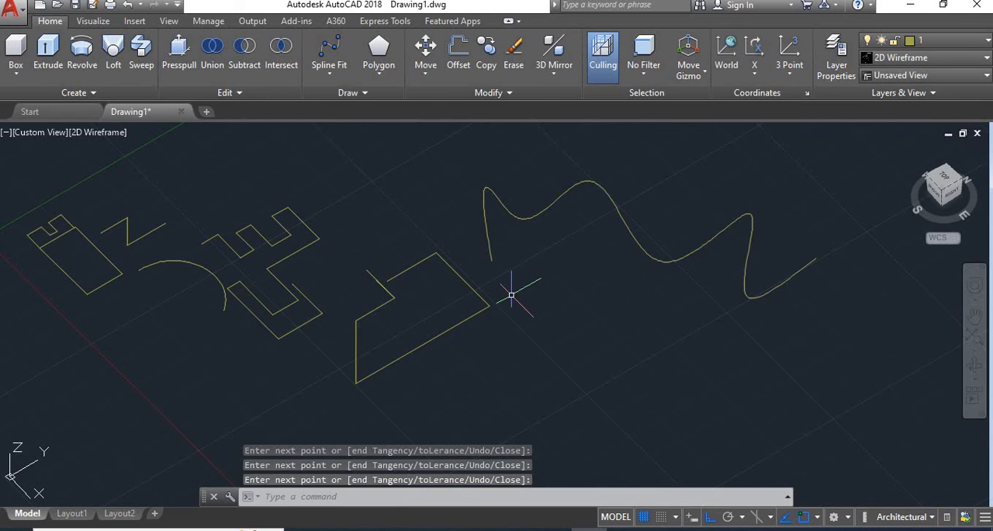
Draw a Spline CV curve through eight zigzag control vertices in the empty area below the Spline Fit curve
click(327, 73)
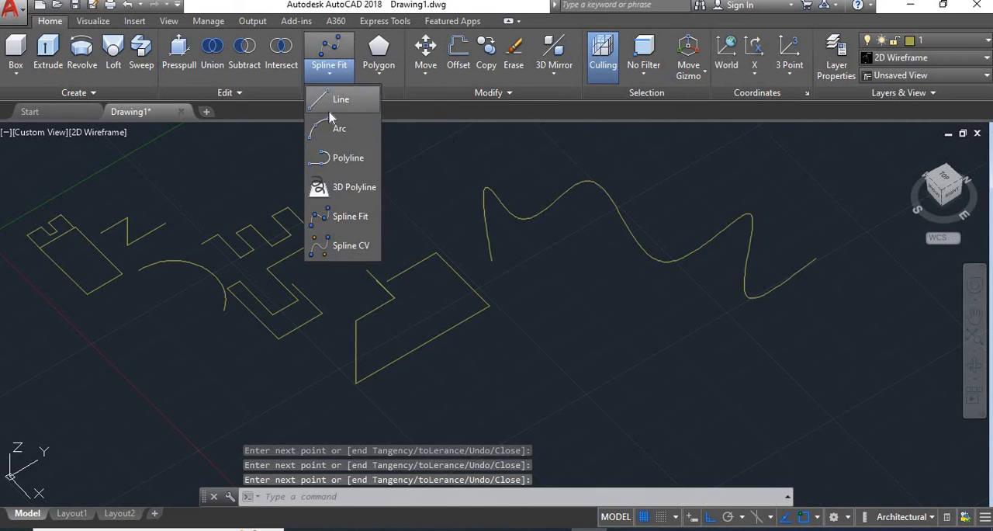
click(330, 247)
scroll(466, 317, down, 4)
scroll(470, 316, up, 4)
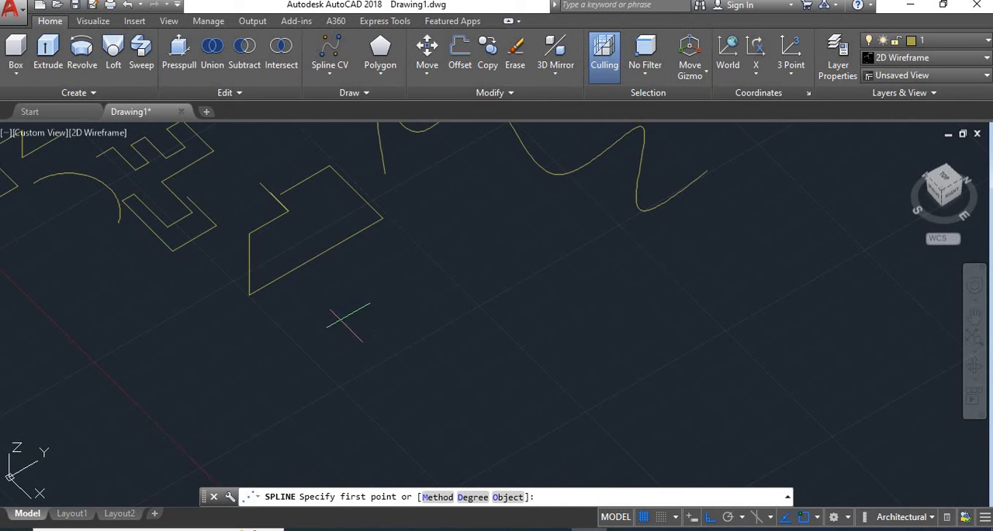
click(342, 318)
click(414, 278)
click(414, 355)
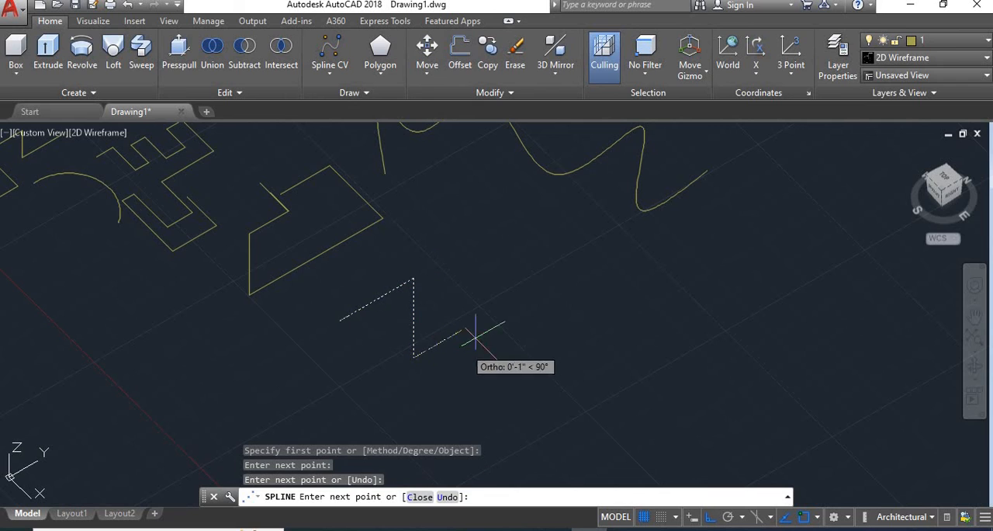
click(524, 295)
click(589, 358)
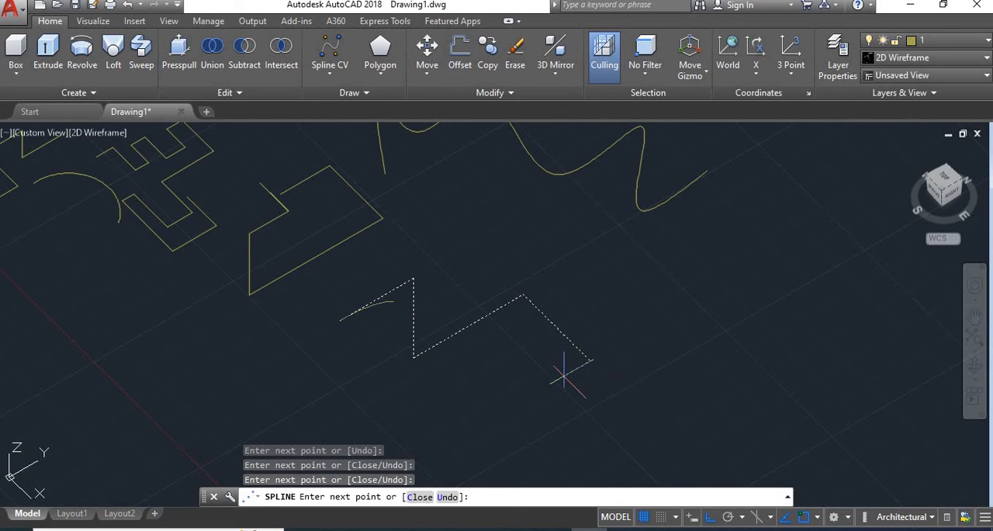
click(697, 298)
click(698, 371)
right_click(768, 329)
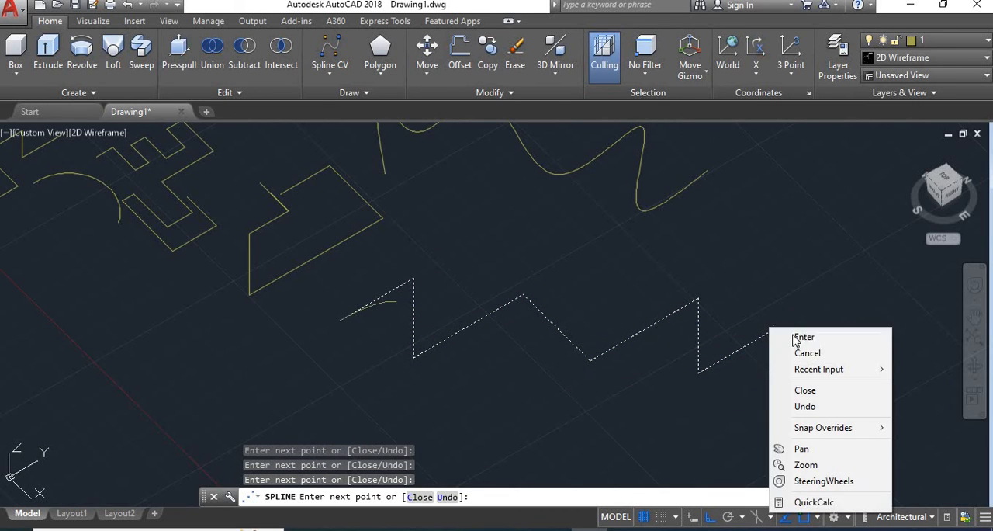
click(804, 337)
scroll(403, 344, down, 5)
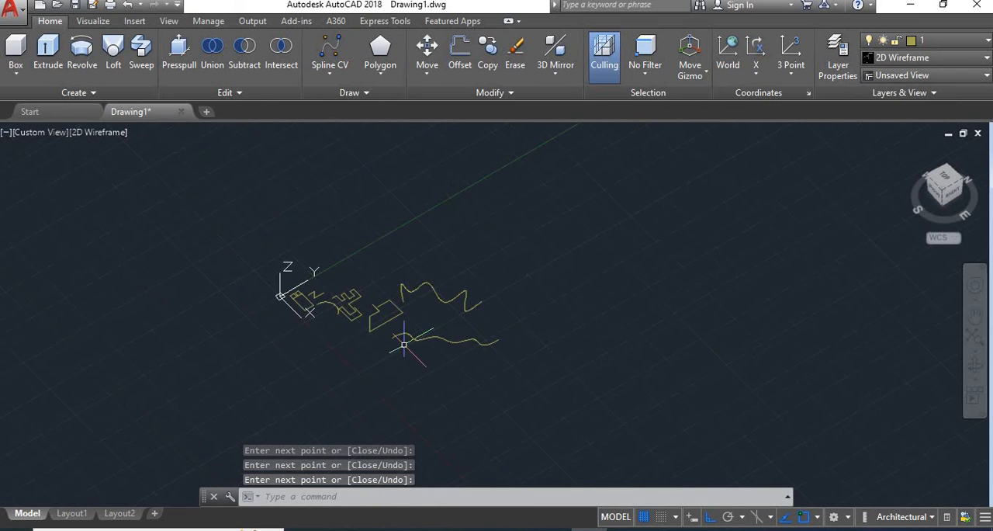
Replace both splines with one Spline Fit curve of four tall waves ending in a wide upward bend, beside the 3D polyline
scroll(496, 341, up, 4)
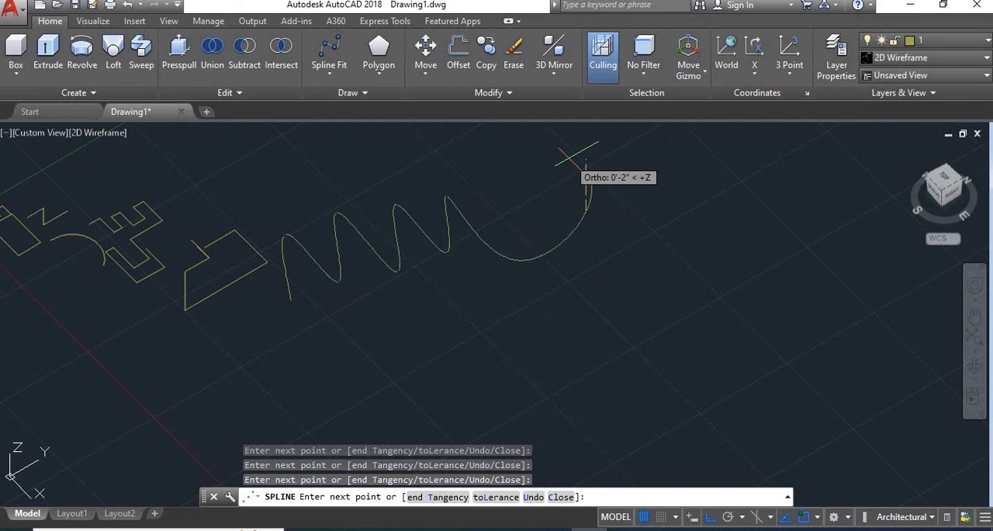
right_click(571, 159)
click(609, 168)
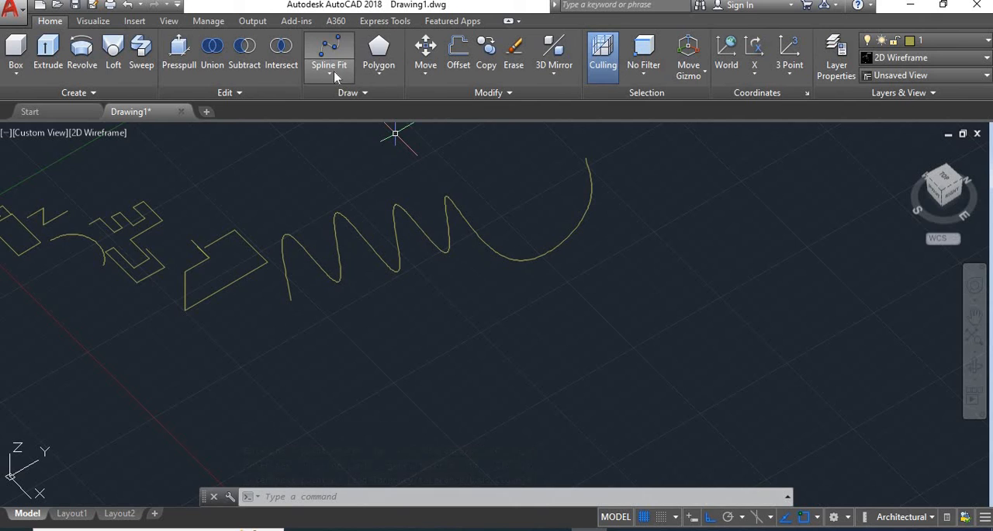
Draw a Spline CV curve below the Spline Fit curve through eleven control vertices set parallel to X or Y, with one span rising along Z
click(332, 74)
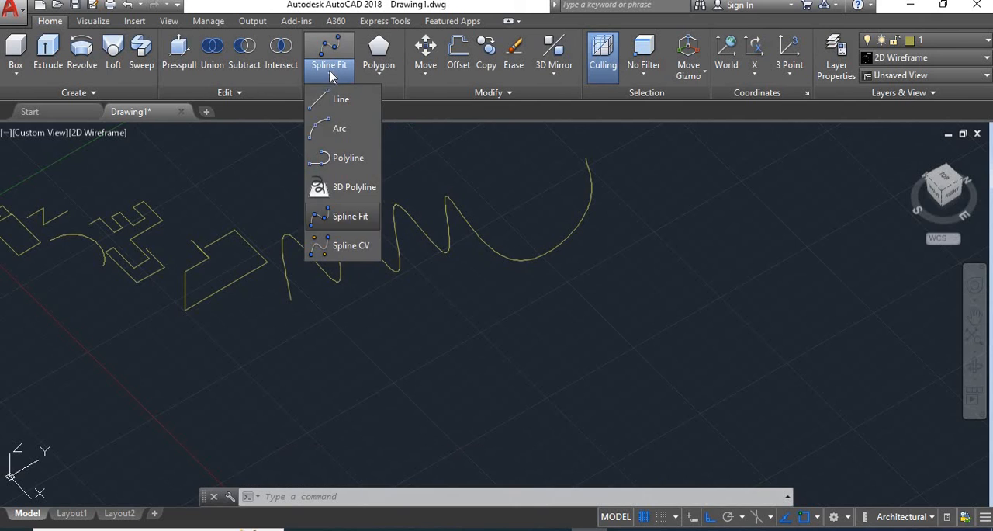
click(344, 250)
scroll(199, 215, down, 4)
scroll(319, 293, up, 4)
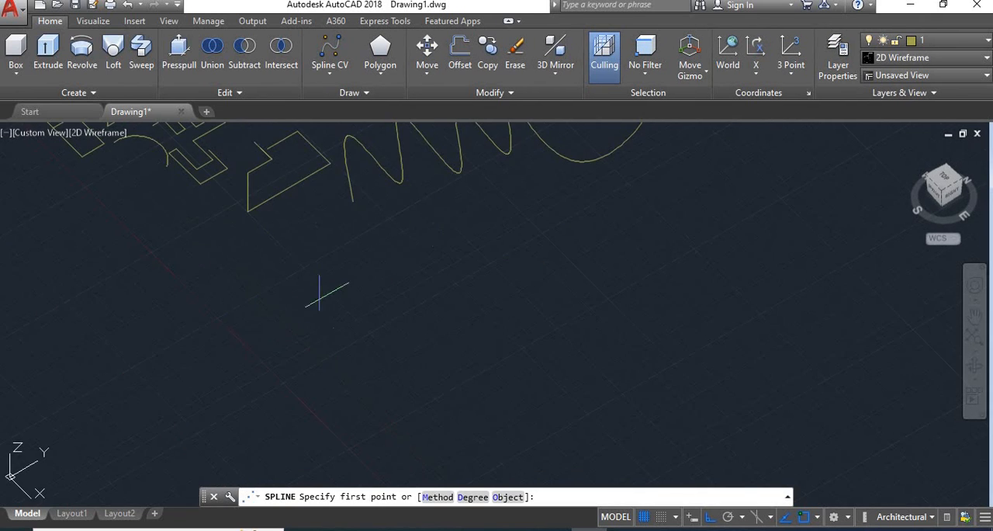
click(330, 259)
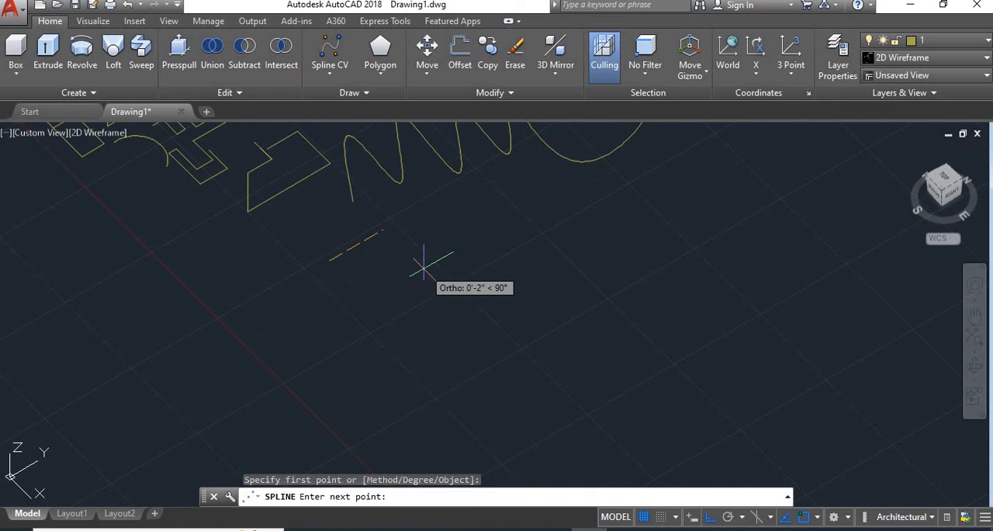
click(422, 264)
click(464, 314)
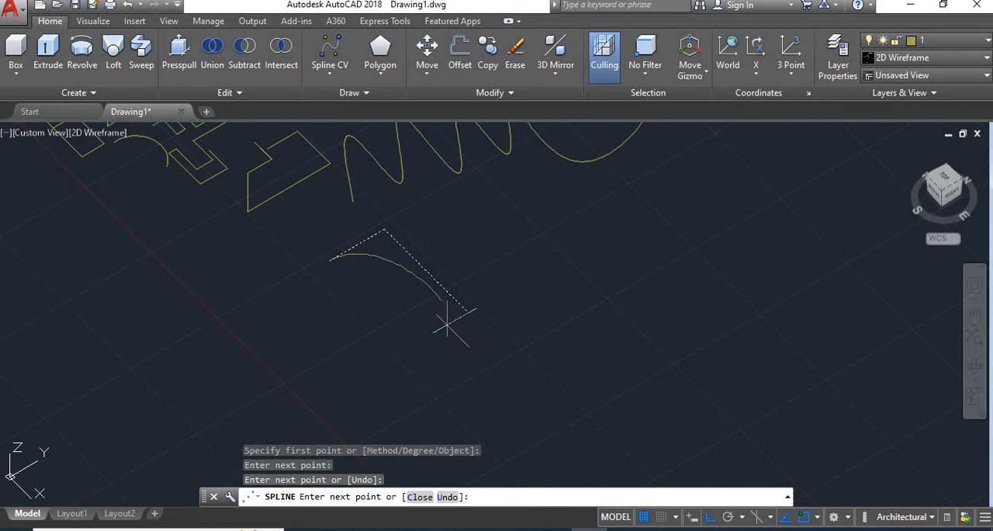
click(522, 256)
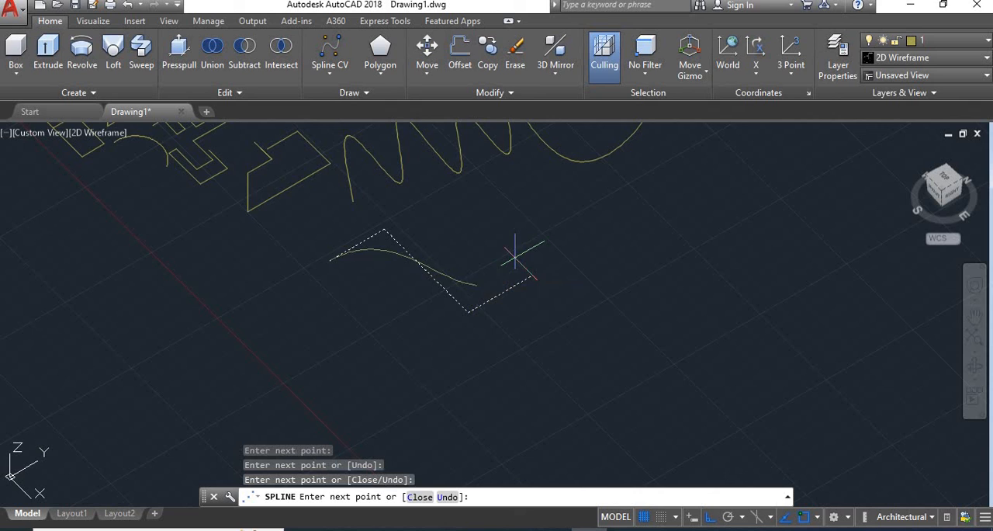
click(492, 200)
click(578, 219)
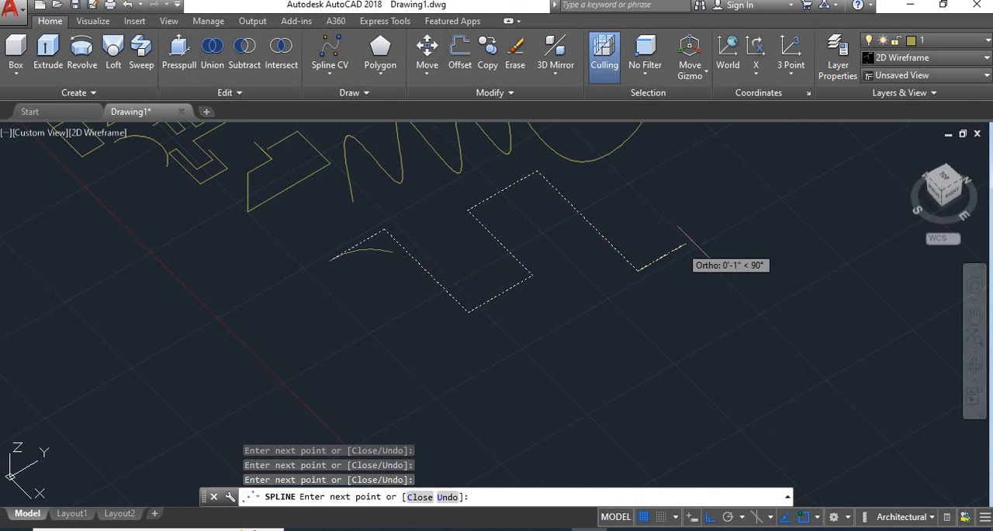
click(715, 158)
middle_drag(714, 160, 657, 247)
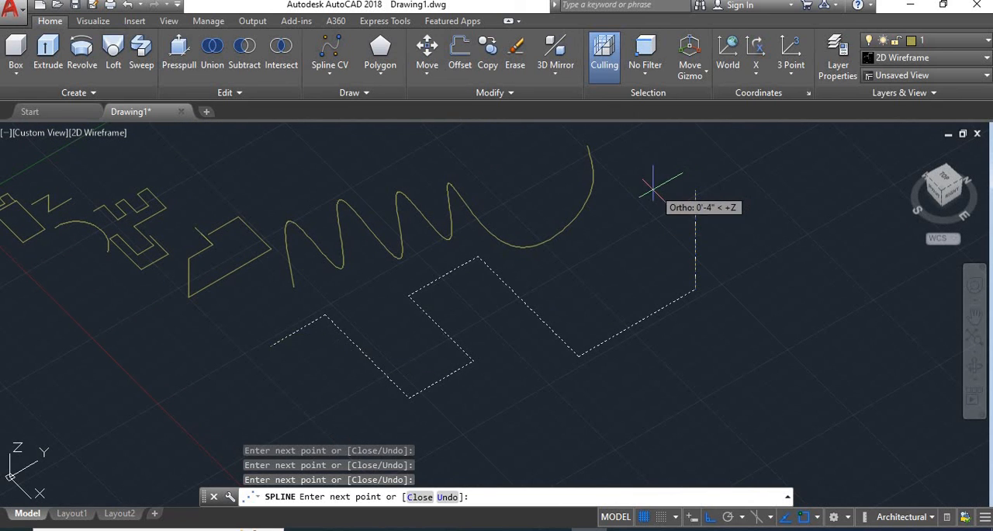
click(746, 176)
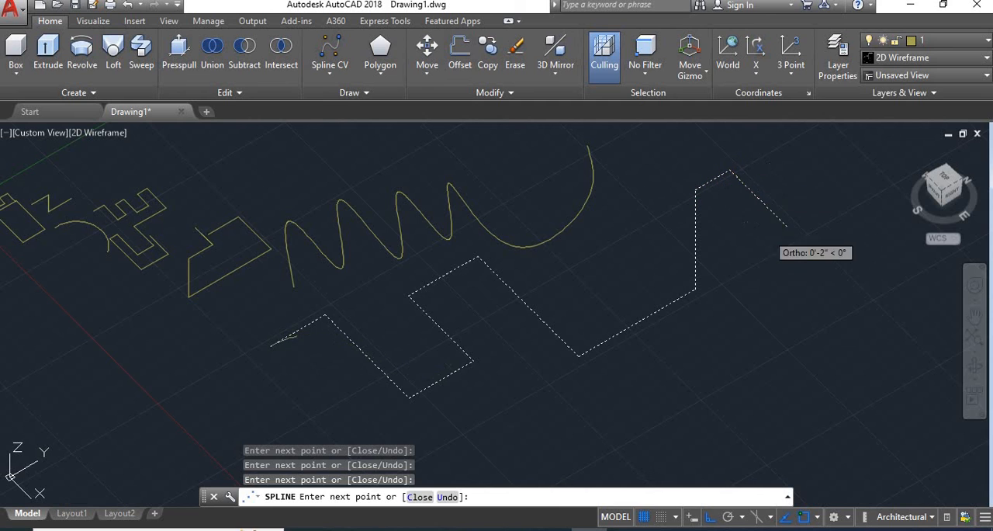
click(776, 264)
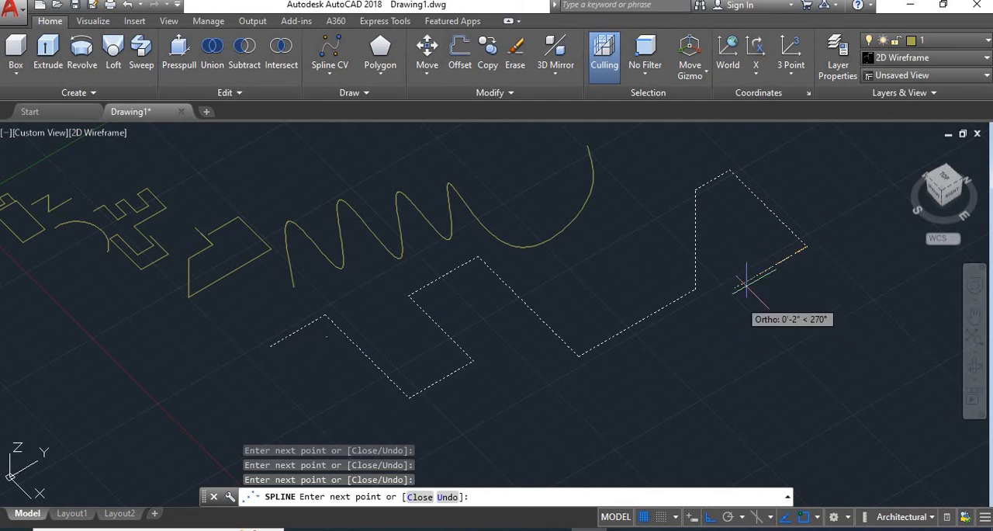
right_click(764, 263)
click(776, 272)
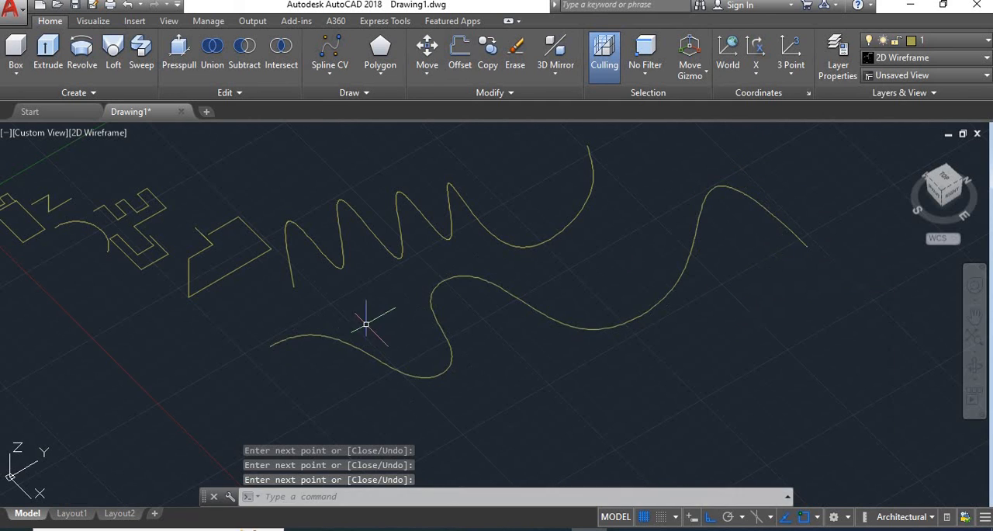
scroll(364, 311, down, 1)
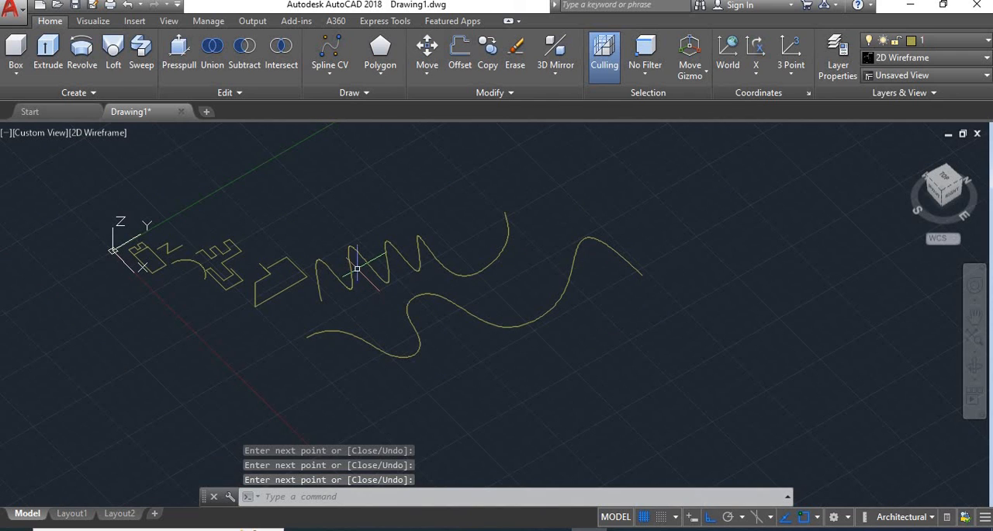
click(357, 268)
key(Escape)
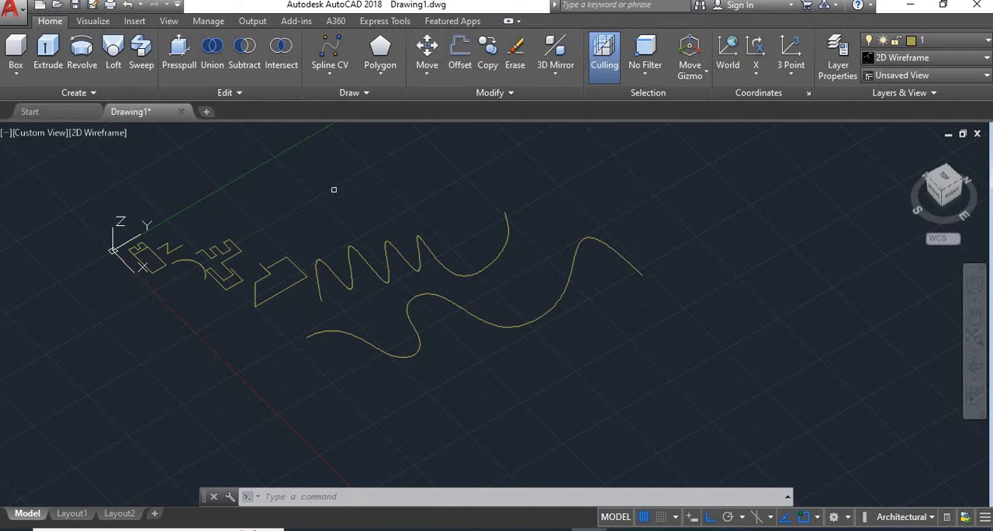
Draw another Spline Fit curve in the empty area just above the existing four-wave spline
click(332, 69)
click(525, 144)
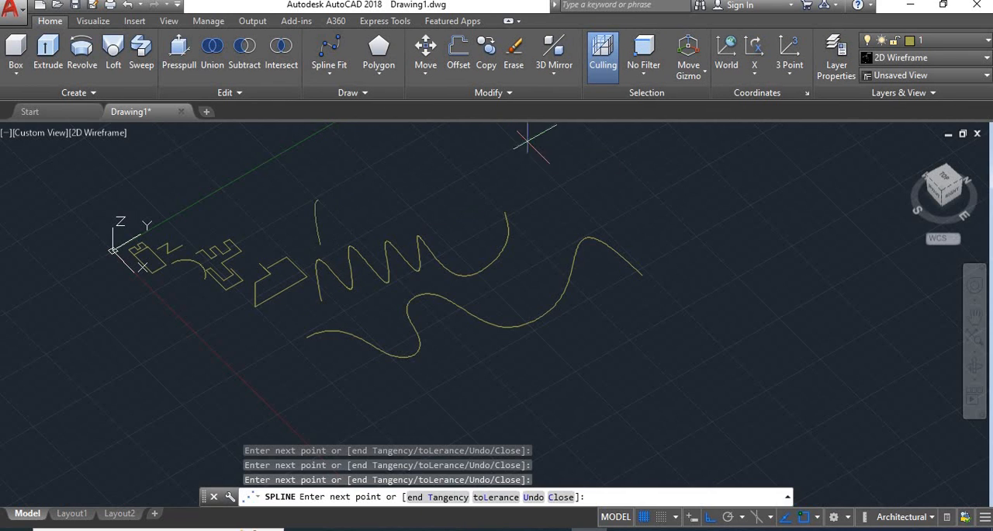